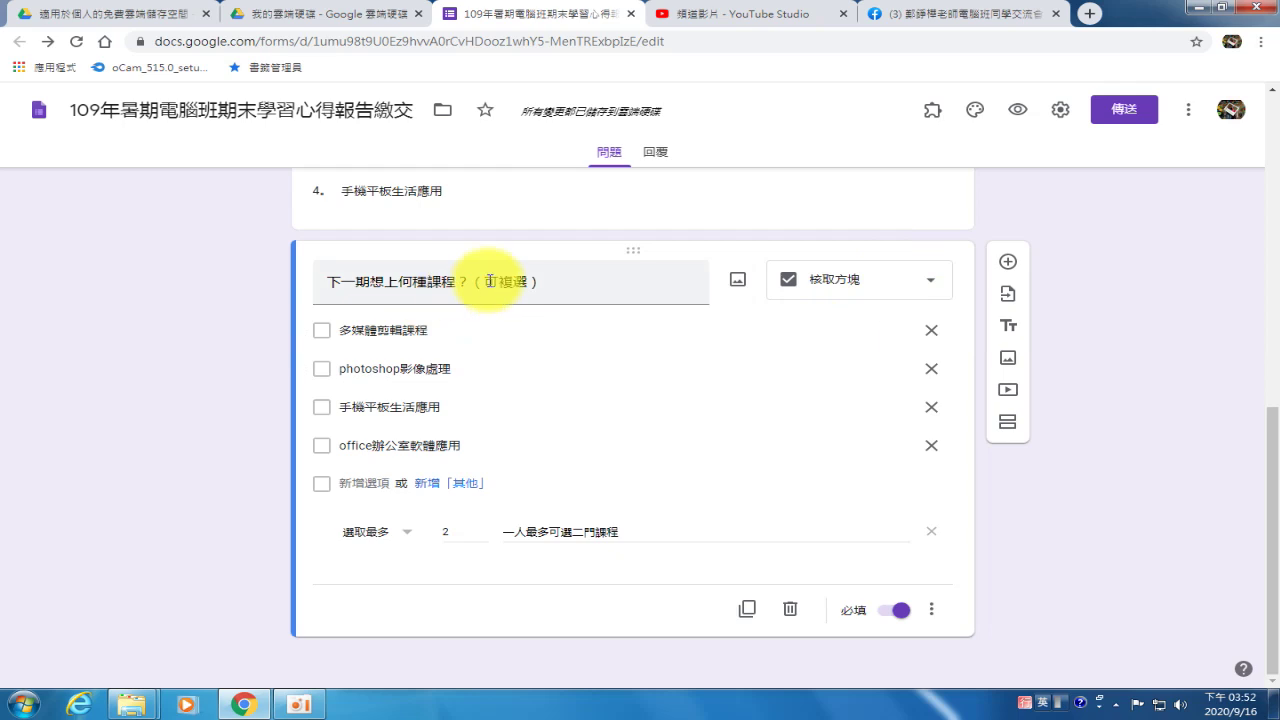
Add a new question after the course-choice question and title it "期末學習心得報告："
click(1008, 265)
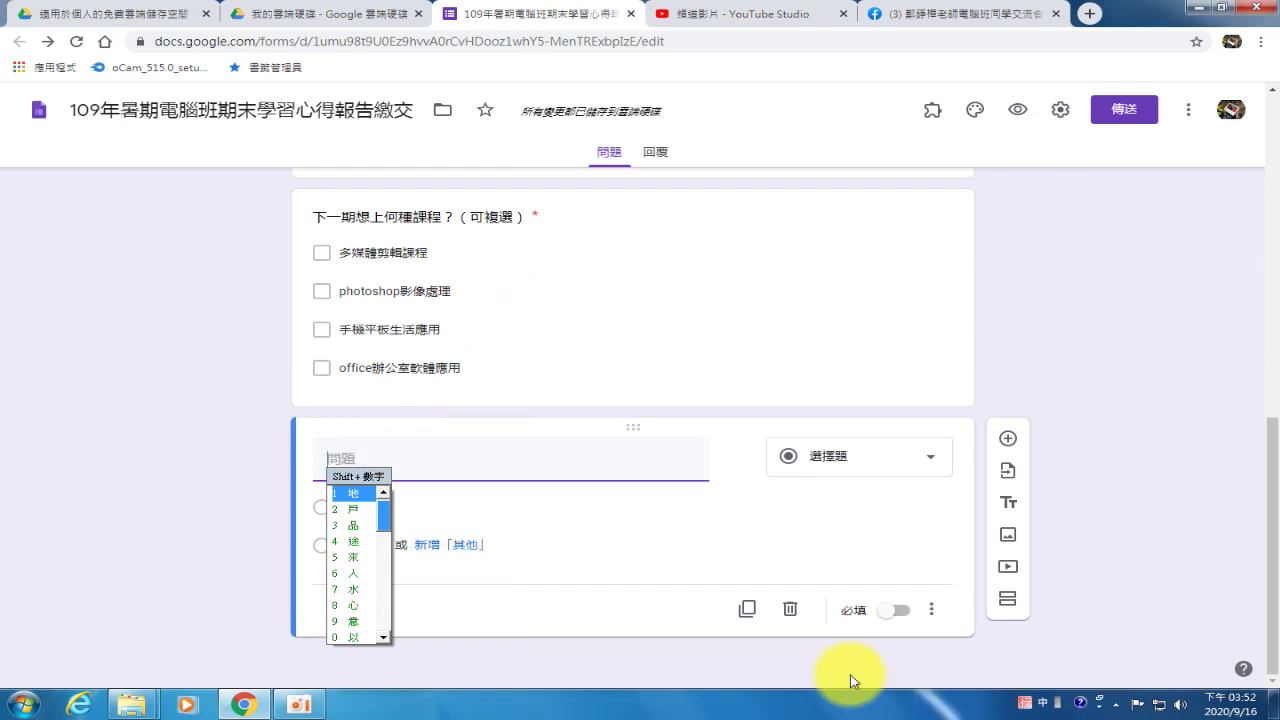
text(期)
text(va末學)
text(bbl習心)
text(p得報)
text(o;告：)
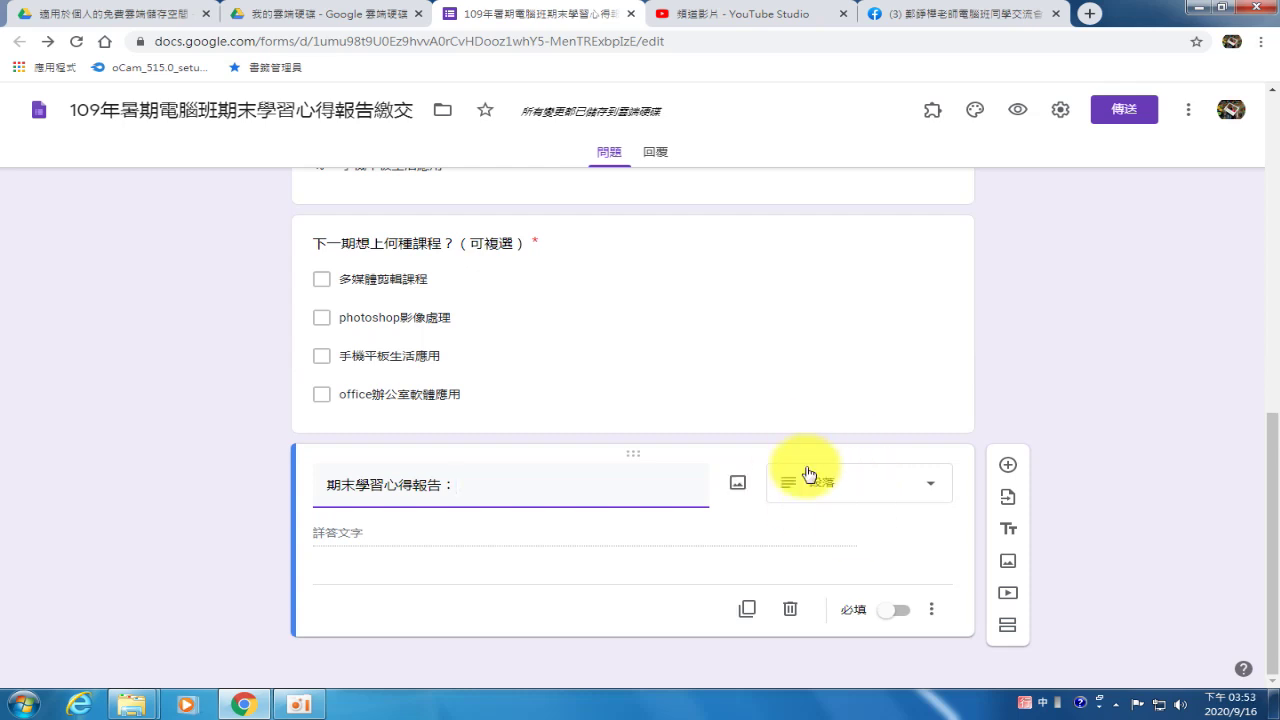
Set the new question's type to 段落 (paragraph) and make it required
click(877, 482)
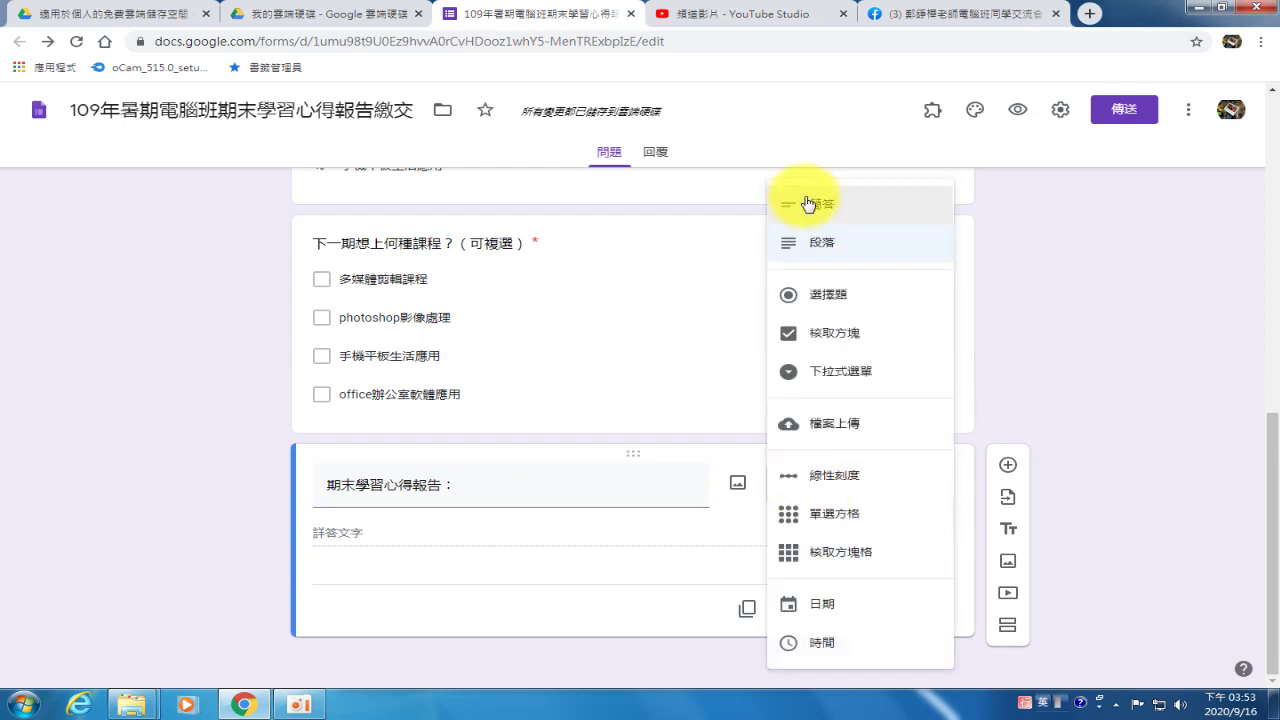
click(833, 246)
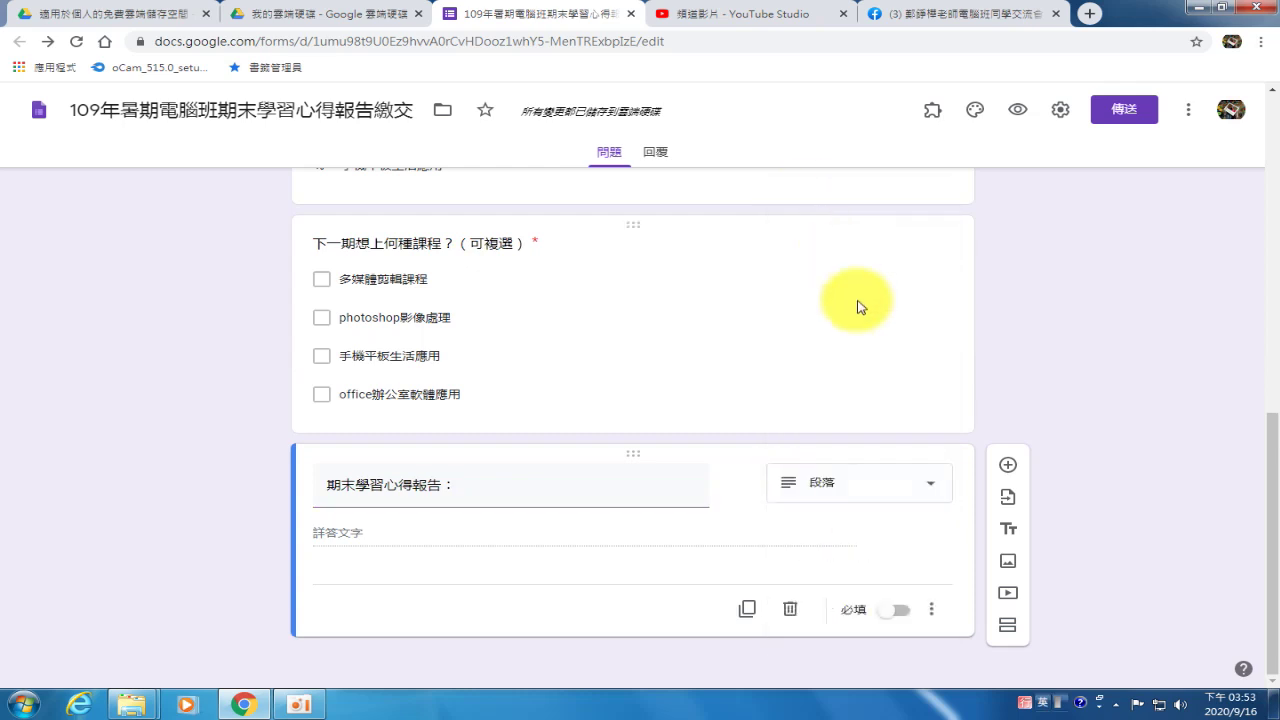
click(900, 609)
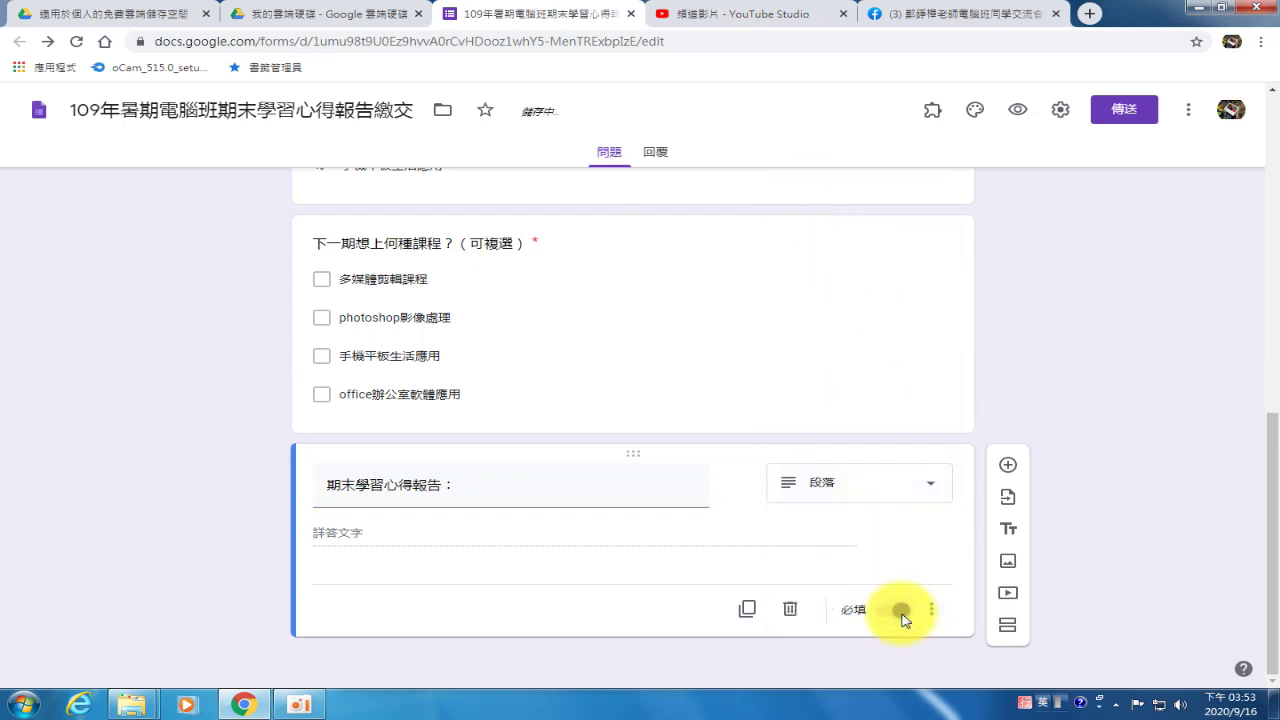
Extend the paragraph question's title so it reads "期末學習心得報告：100字以上"
triple_click(534, 487)
click(532, 487)
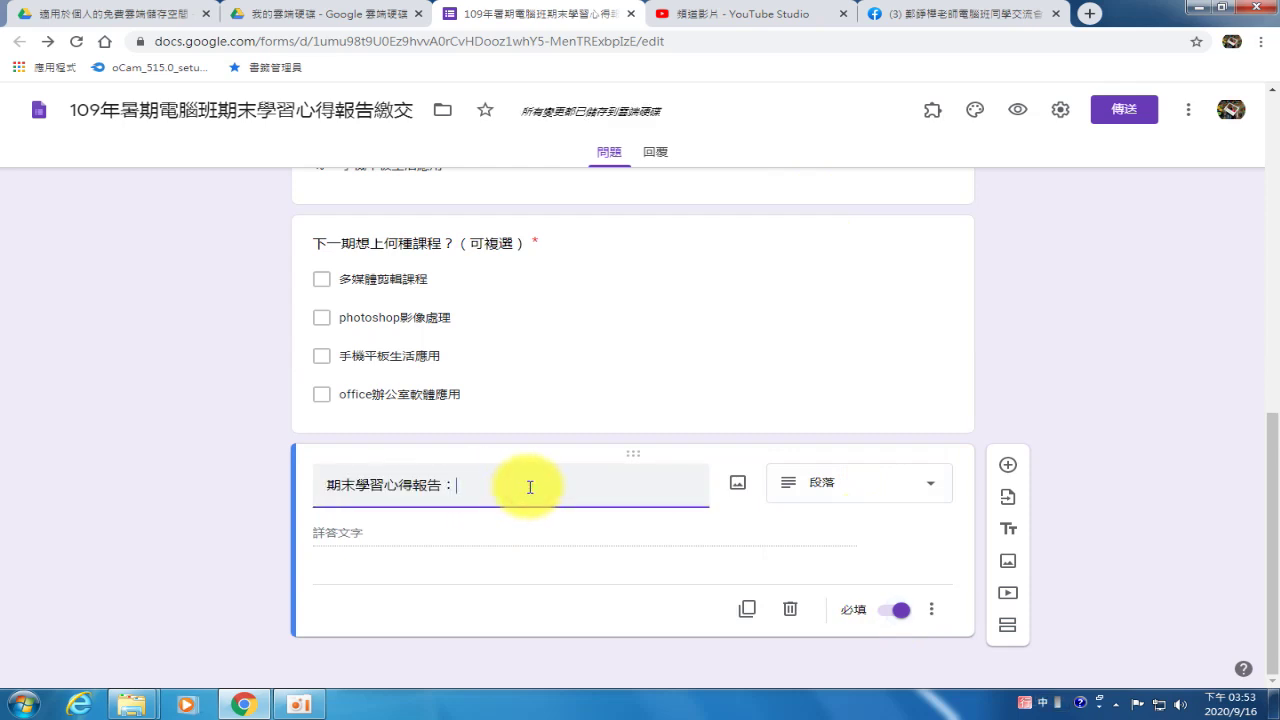
text(約)
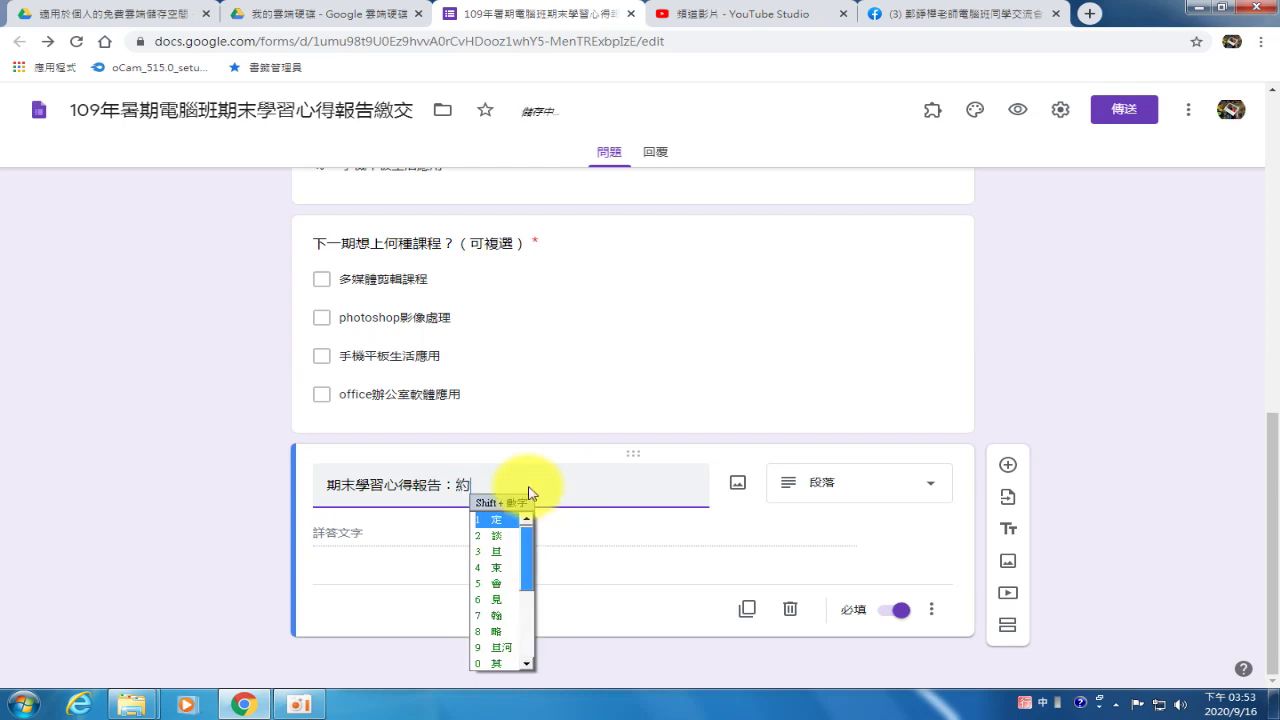
text(1)
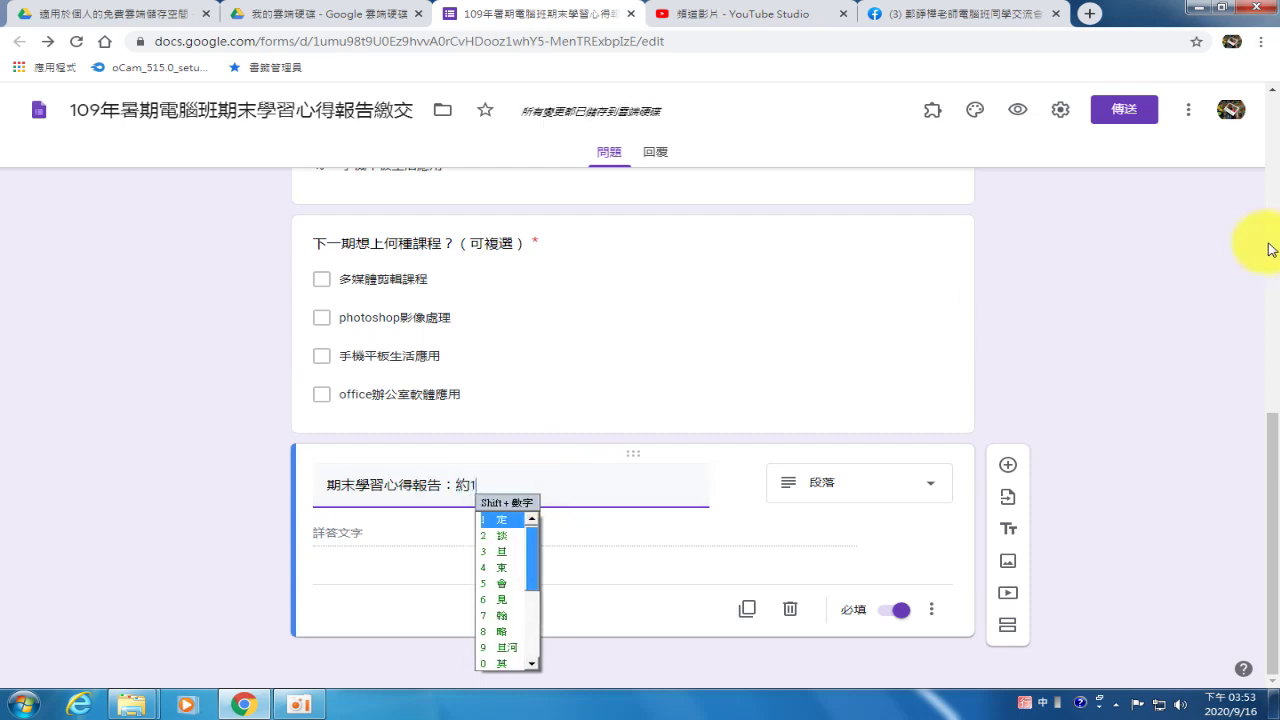
text(00 )
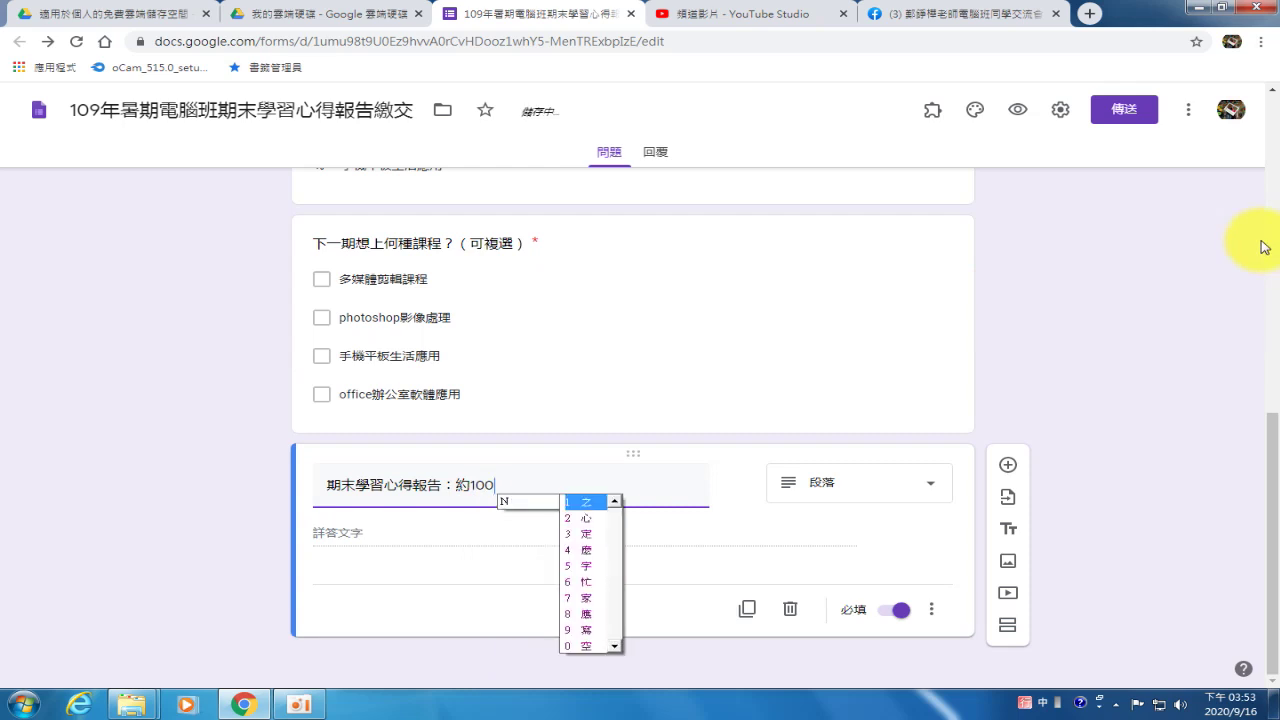
text(字)
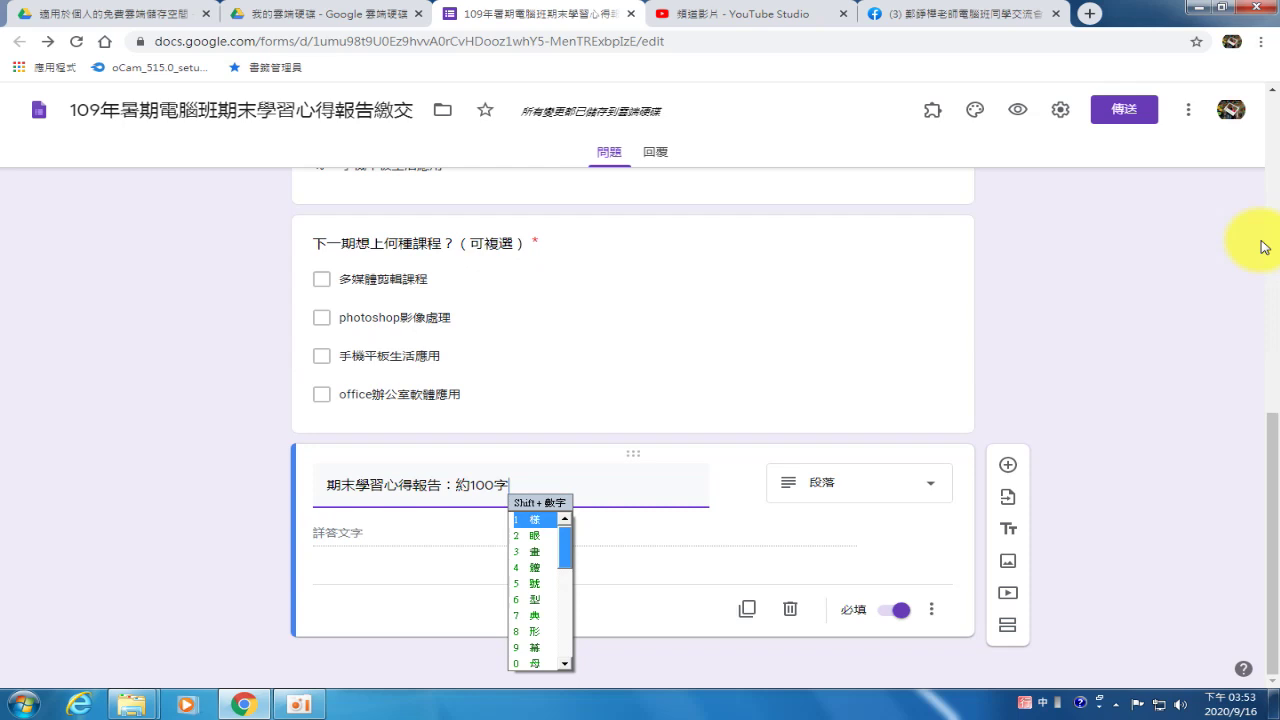
key(Escape)
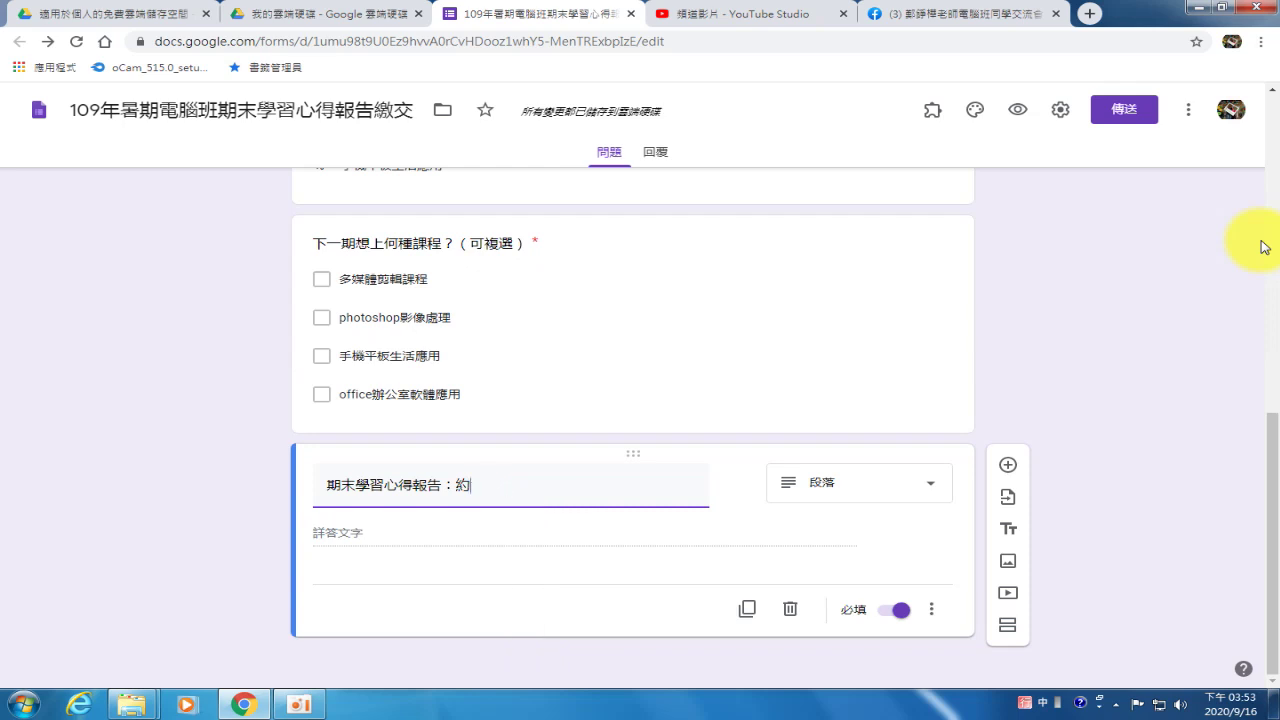
key(BackSpace)
text(100ck)
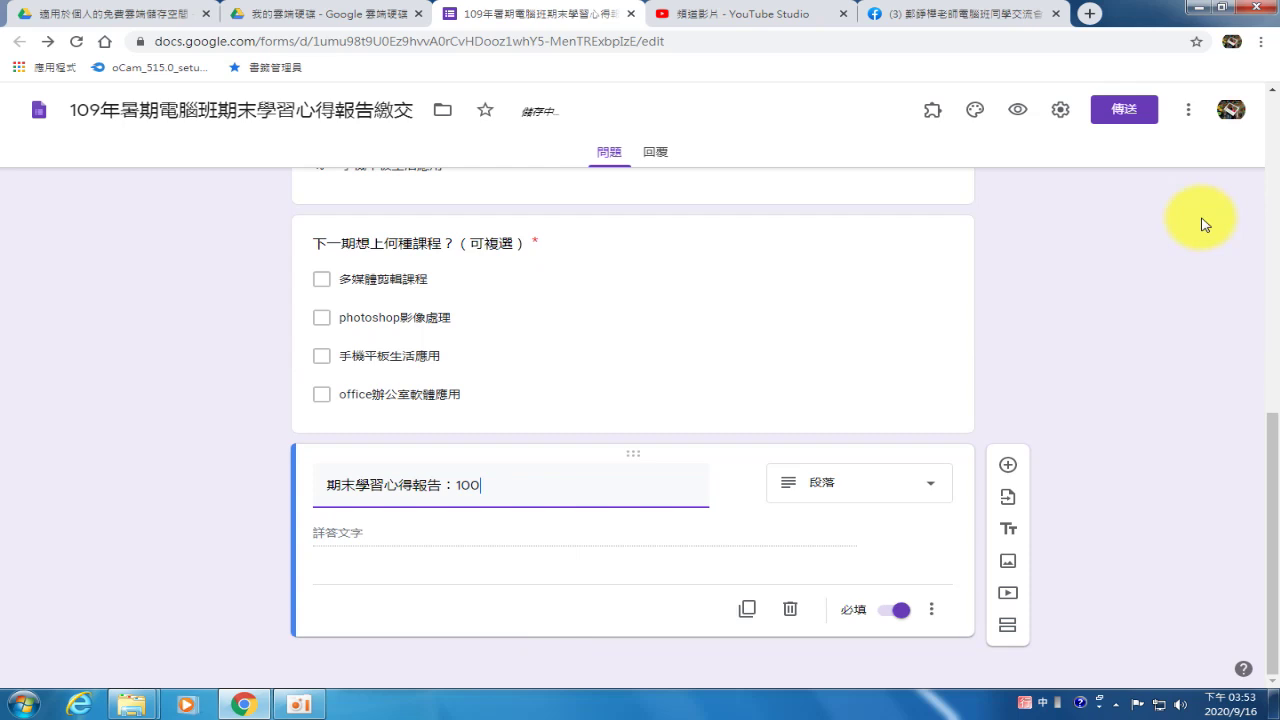
key(Escape)
text(以)
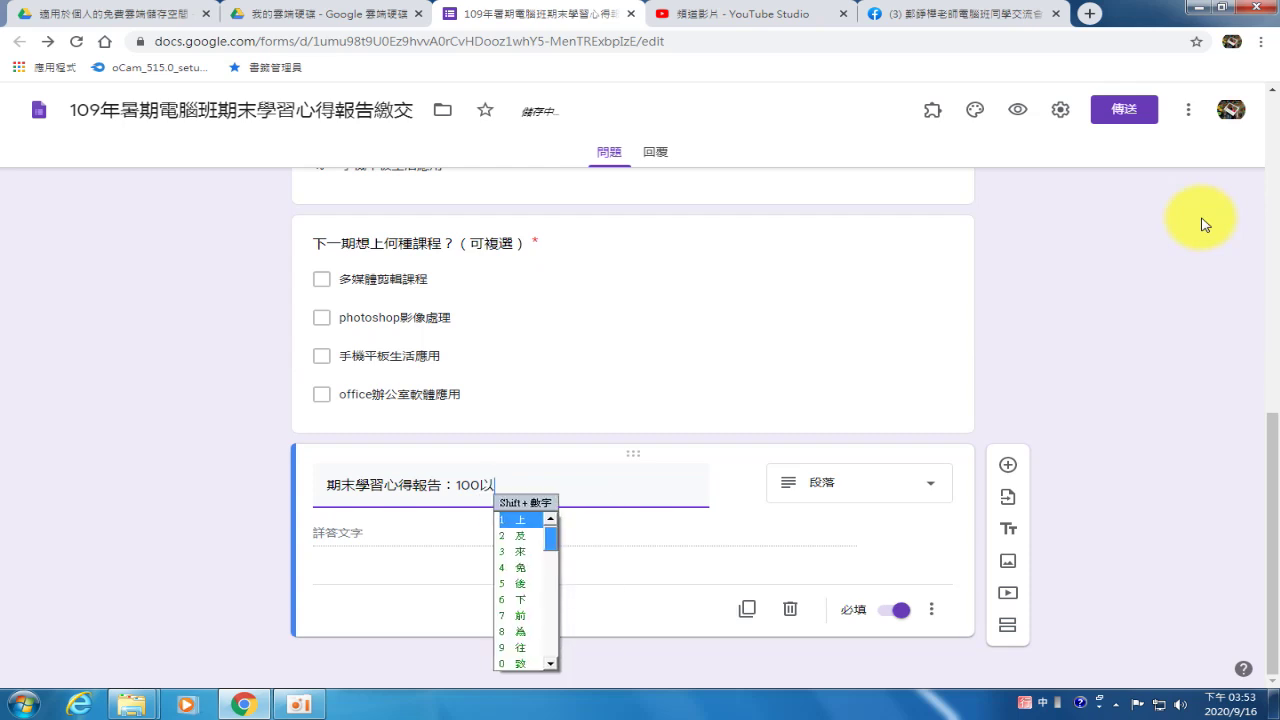
key(BackSpace)
text(字以上)
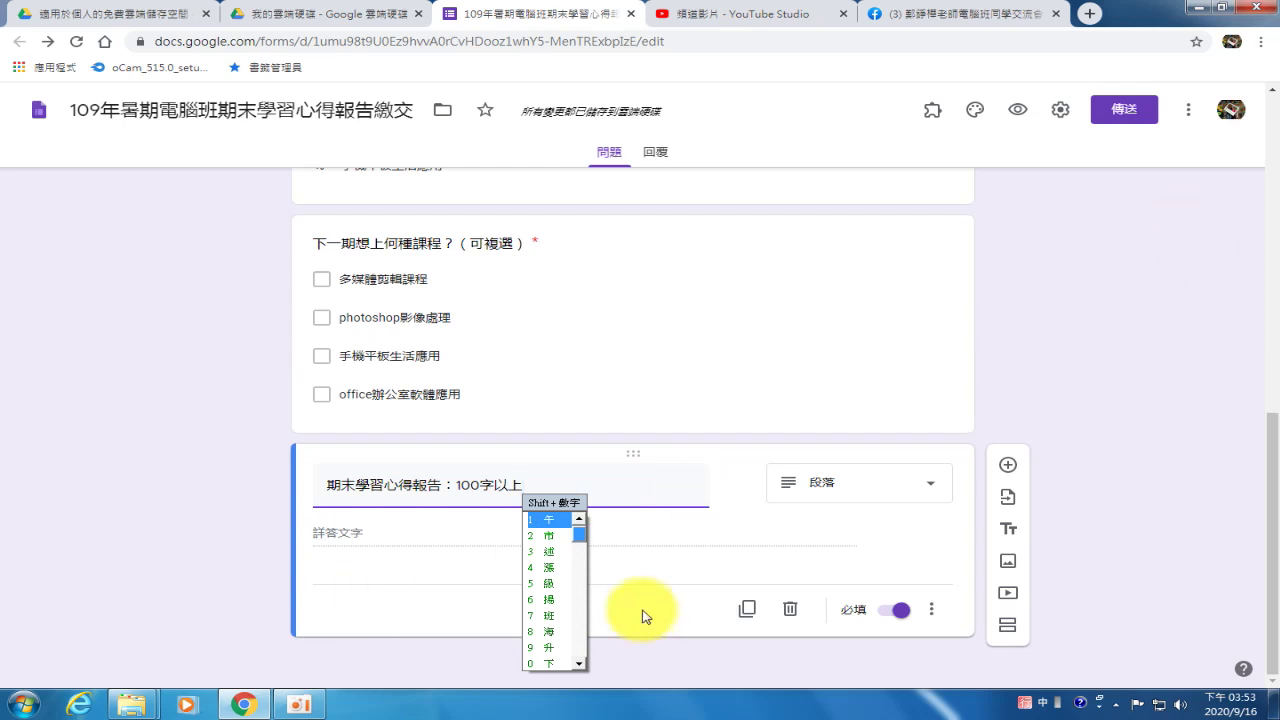
key(Escape)
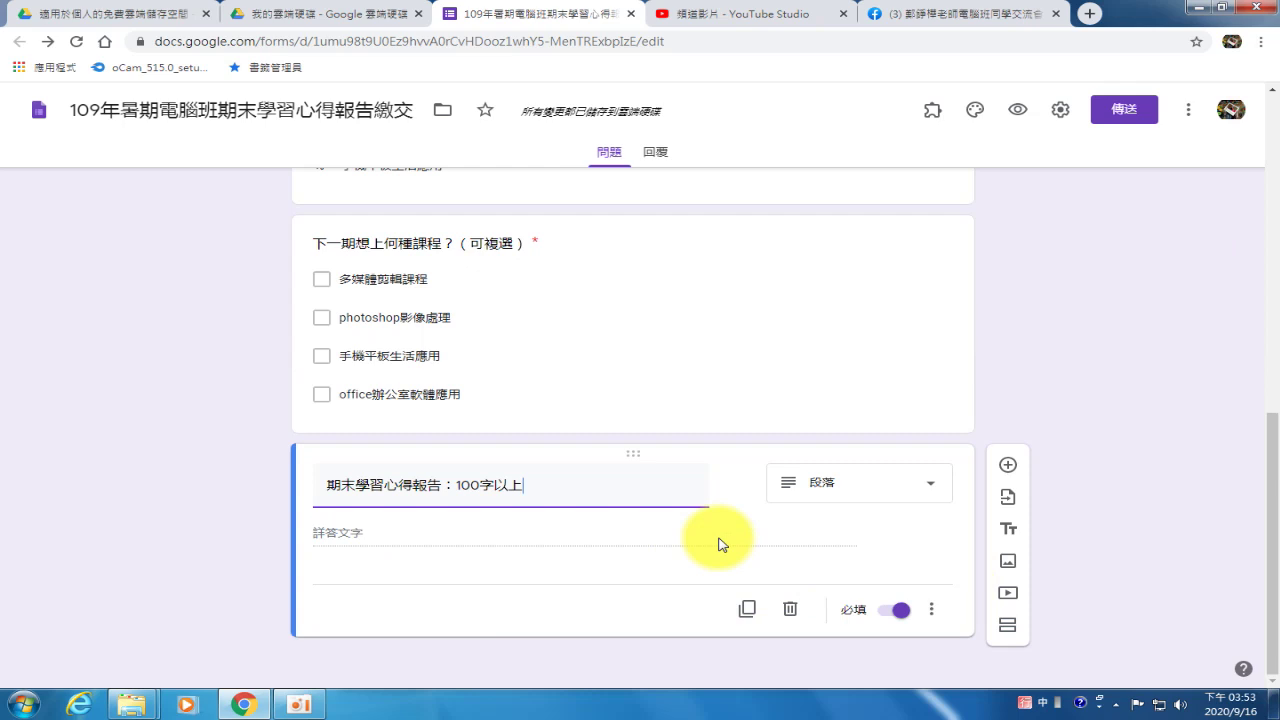
Add response validation to the report question, requiring a length (長度) with a minimum character count (最小字元數) of 100
click(931, 609)
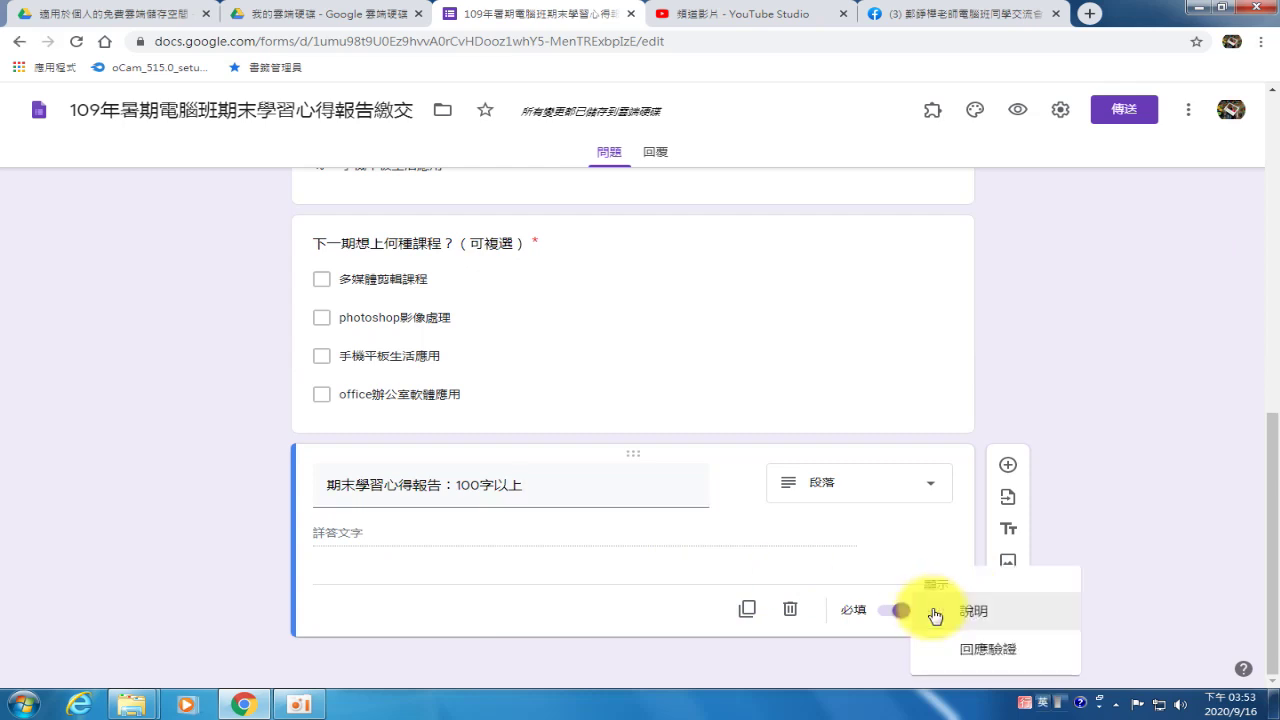
click(1003, 656)
click(401, 586)
click(338, 584)
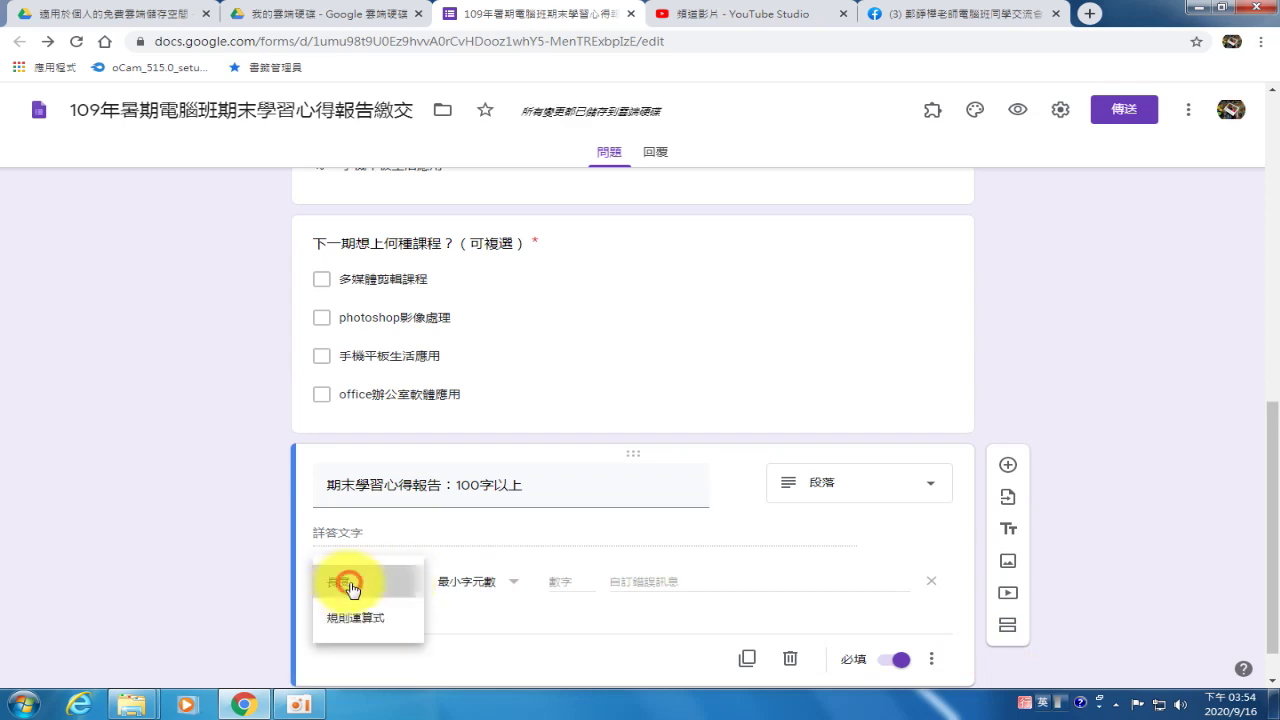
click(508, 586)
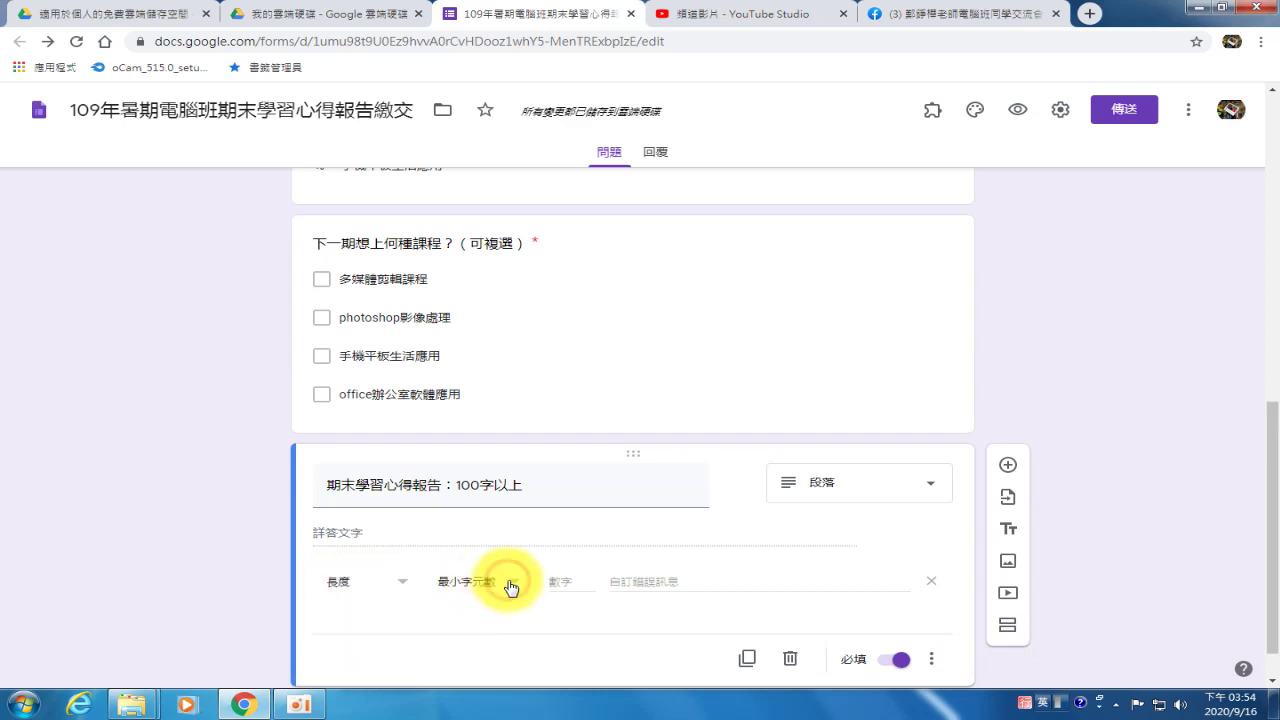
click(474, 588)
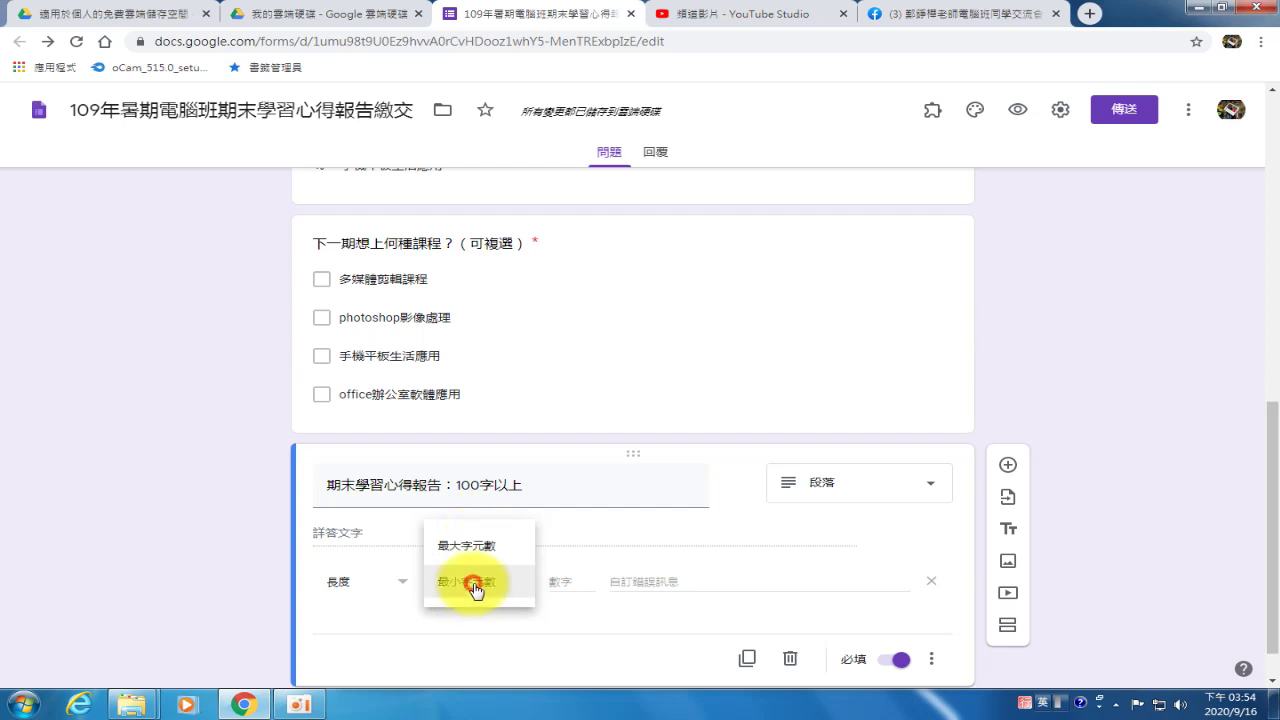
click(561, 585)
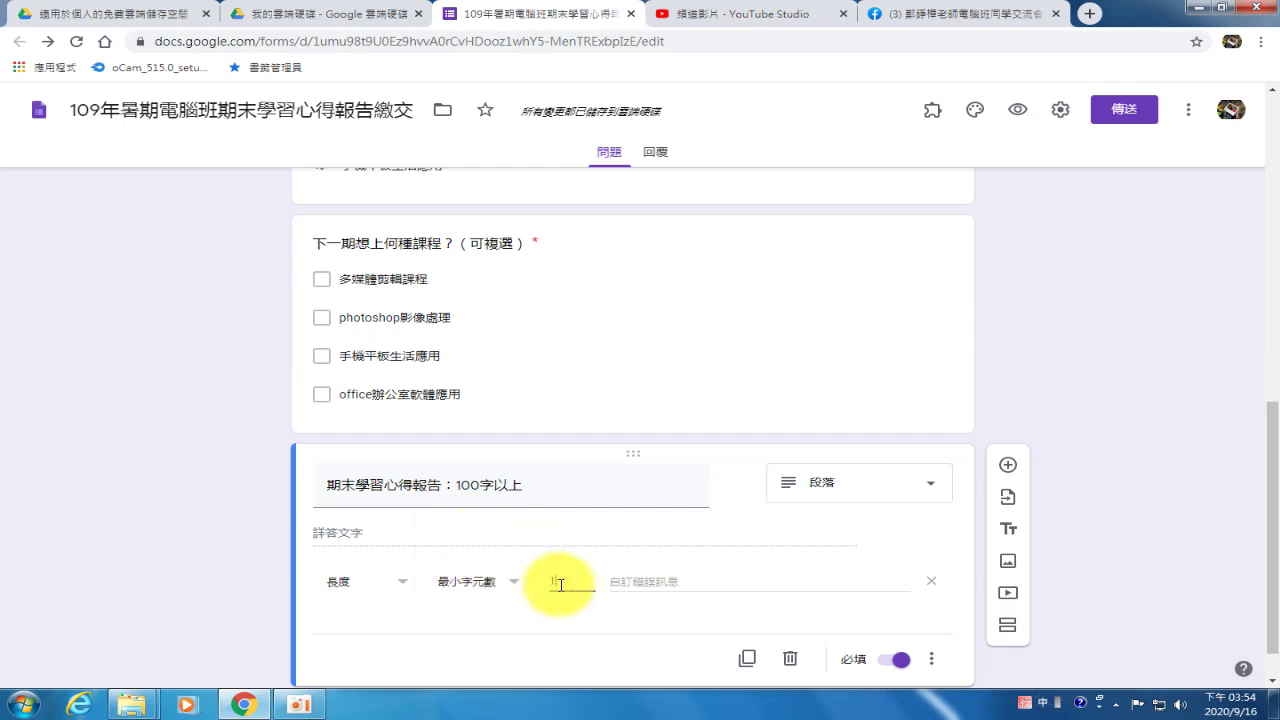
text(100)
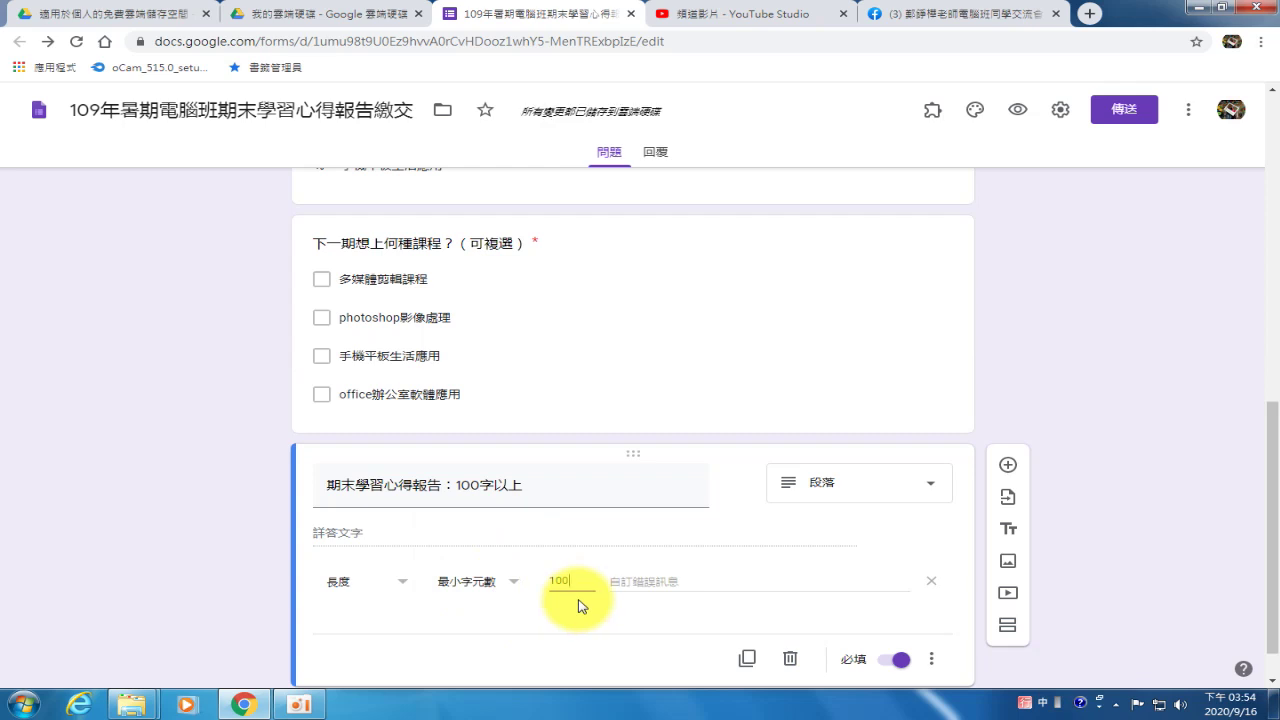
Set the validation's custom error message to "字數太少，請多多發言。"
click(635, 580)
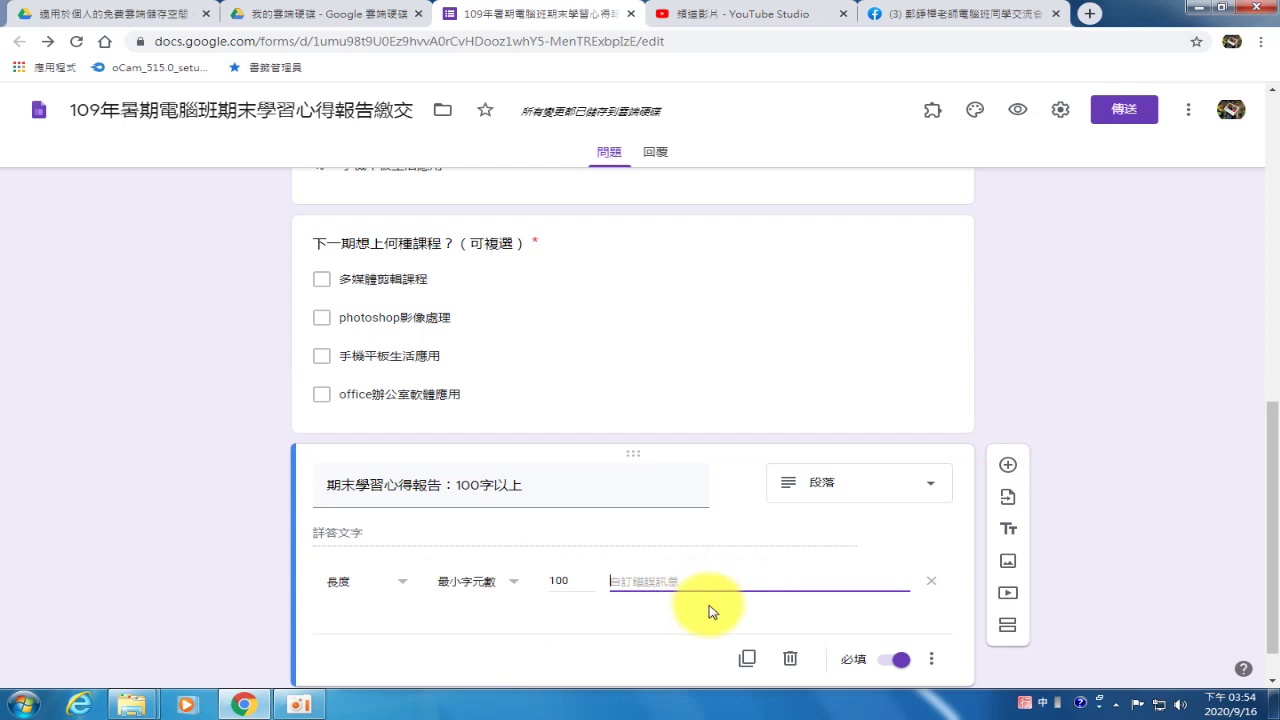
text(字)
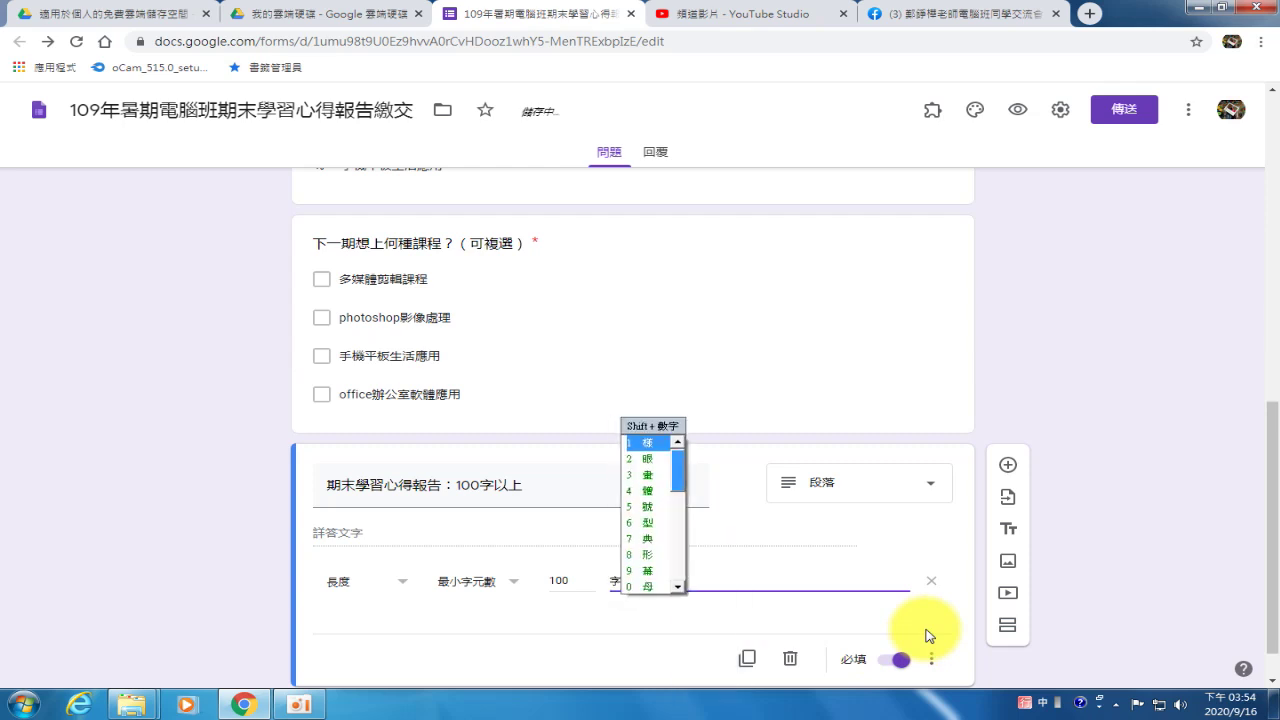
text(p;數太)
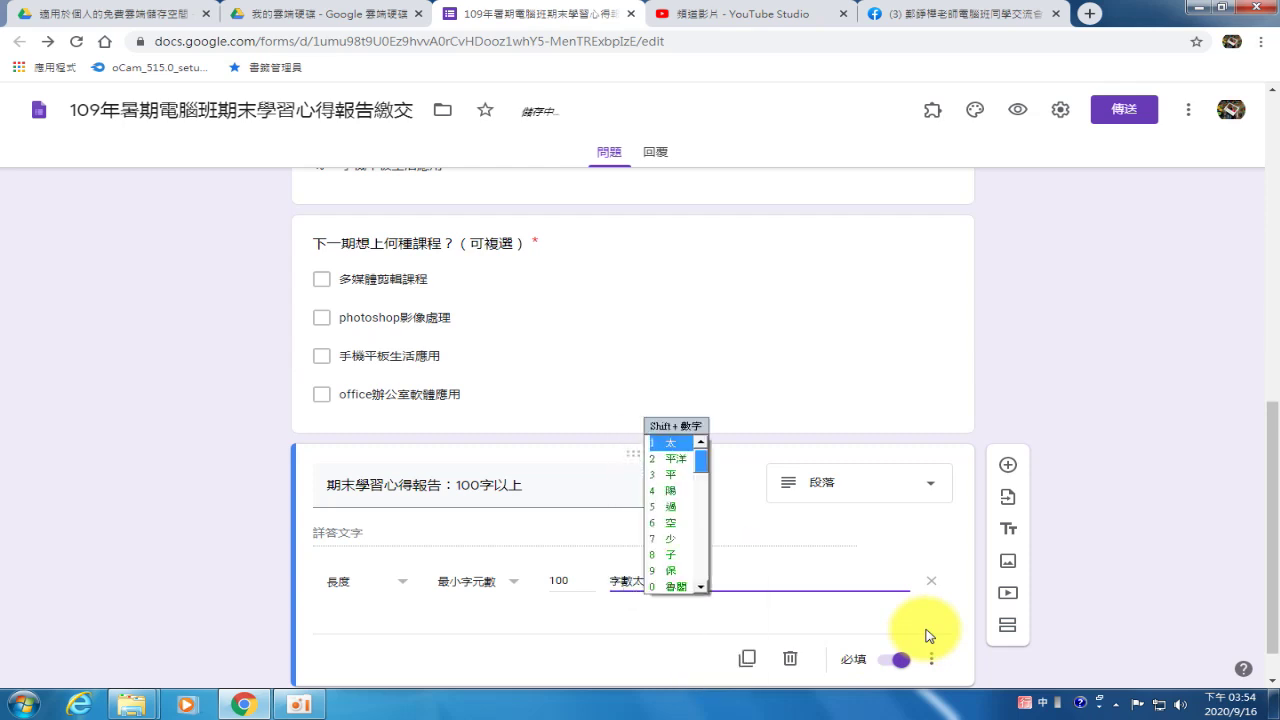
text(少，請)
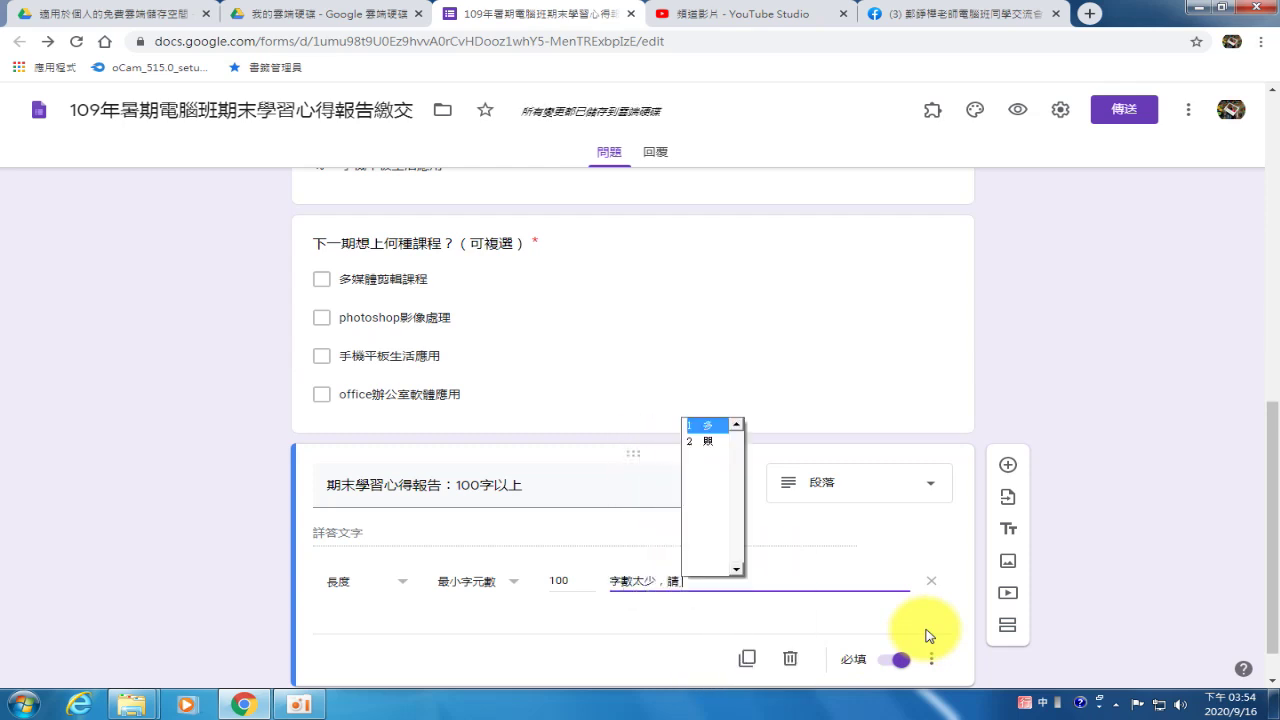
text(多多)
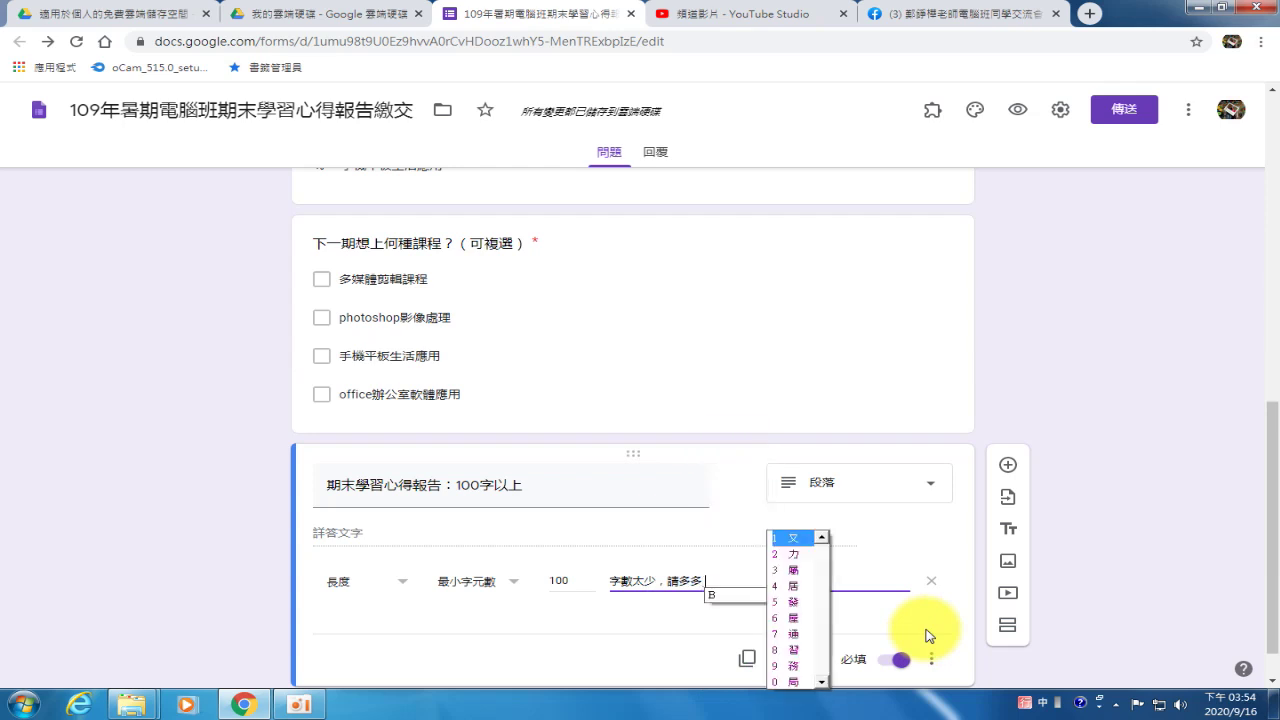
text(發y)
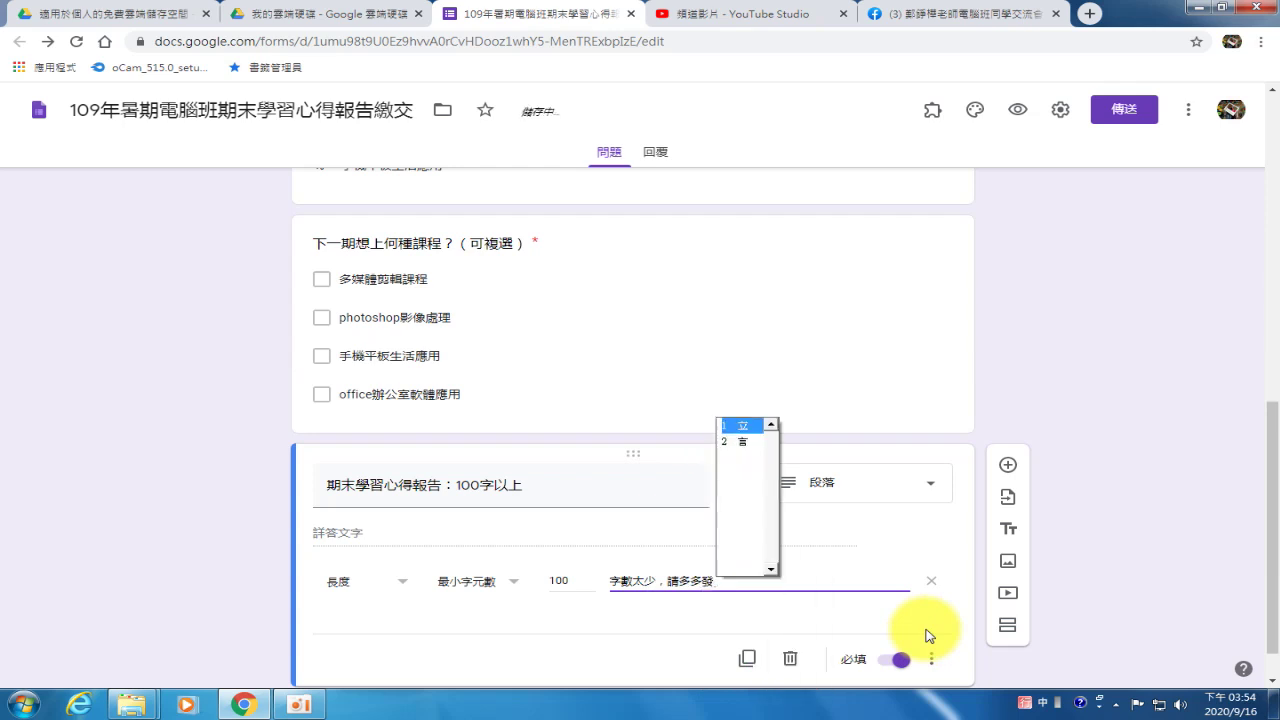
text(2。)
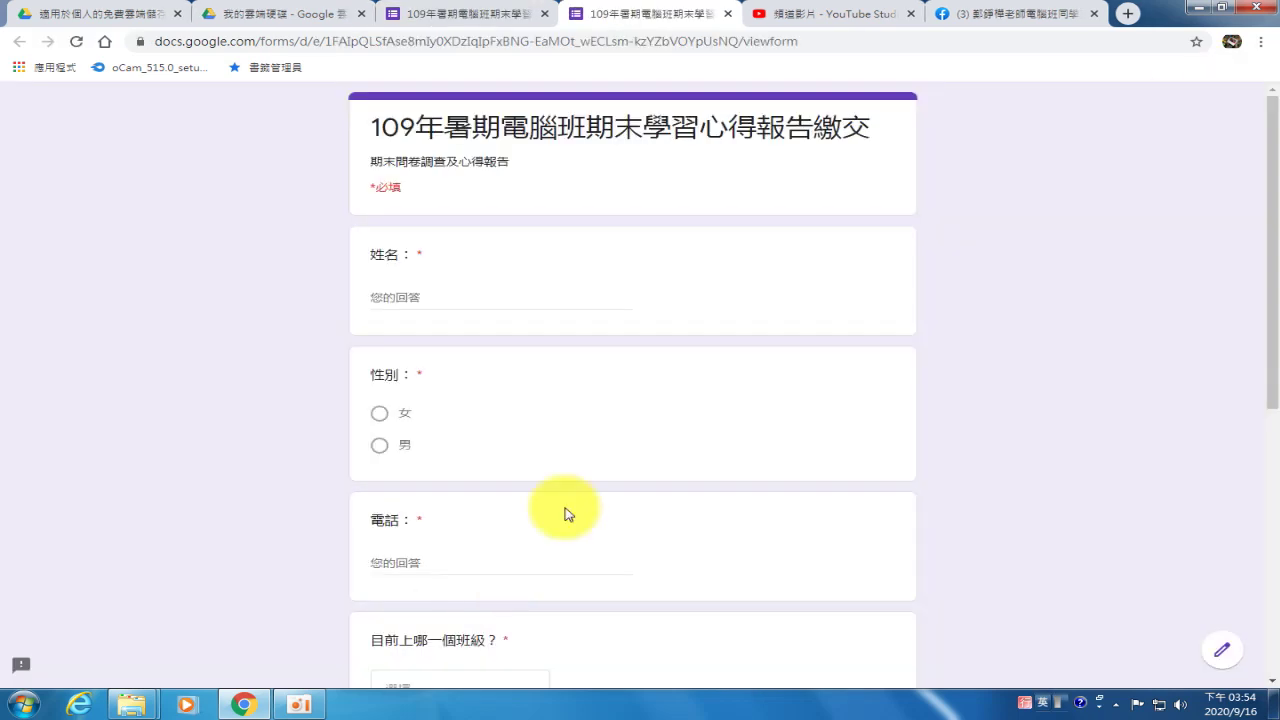
In the form preview, copy the option text "多媒體剪輯課程" from the question about next term's courses
scroll(569, 500, down, 5)
scroll(540, 484, down, 1)
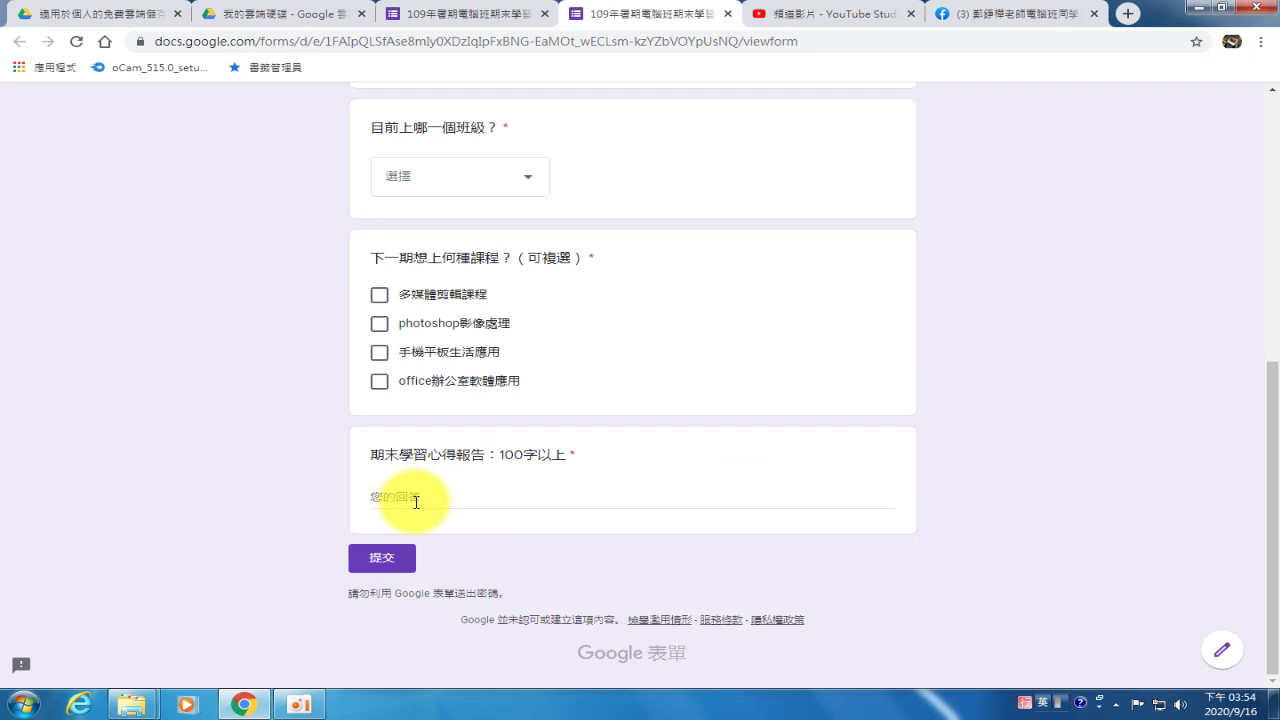
click(417, 491)
drag(490, 295, 463, 300)
click(488, 295)
click(488, 295)
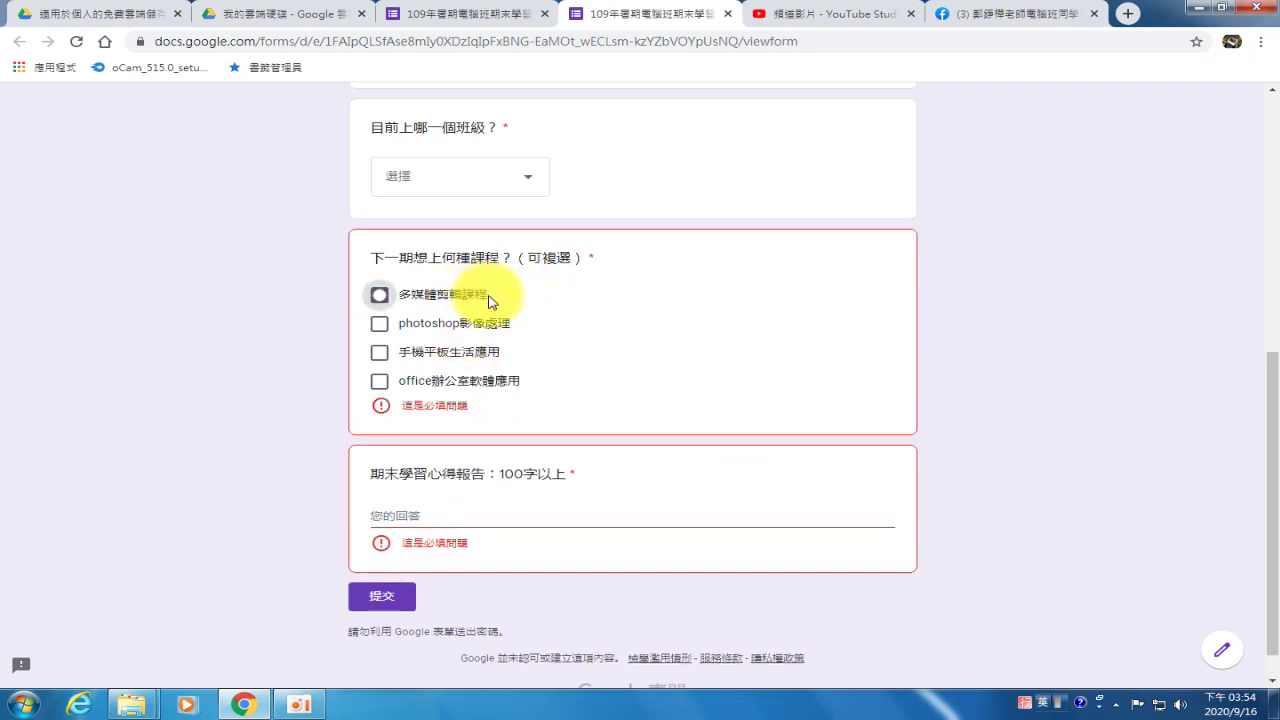
double_click(447, 306)
key(ctrl+c)
right_click(447, 302)
click(482, 310)
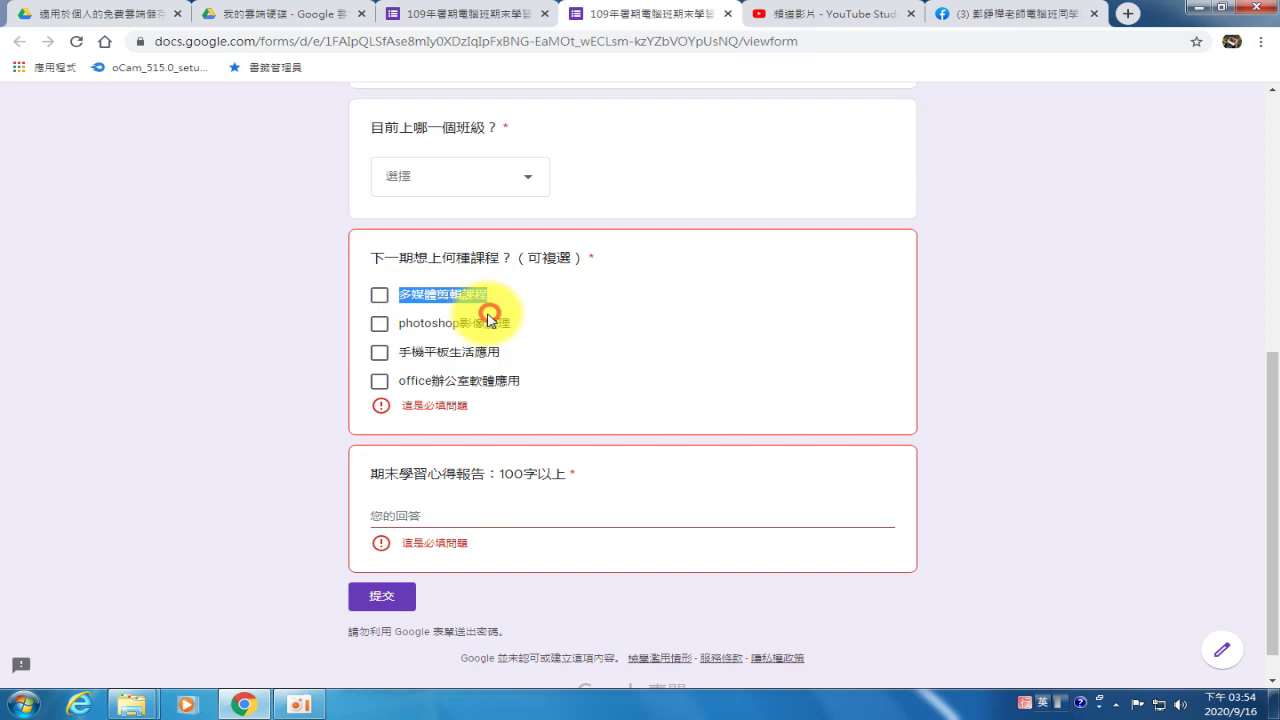
Paste "多媒體剪輯課程" seven times in a row into the answer for 期末學習心得報告 as test text
click(409, 514)
right_click(410, 517)
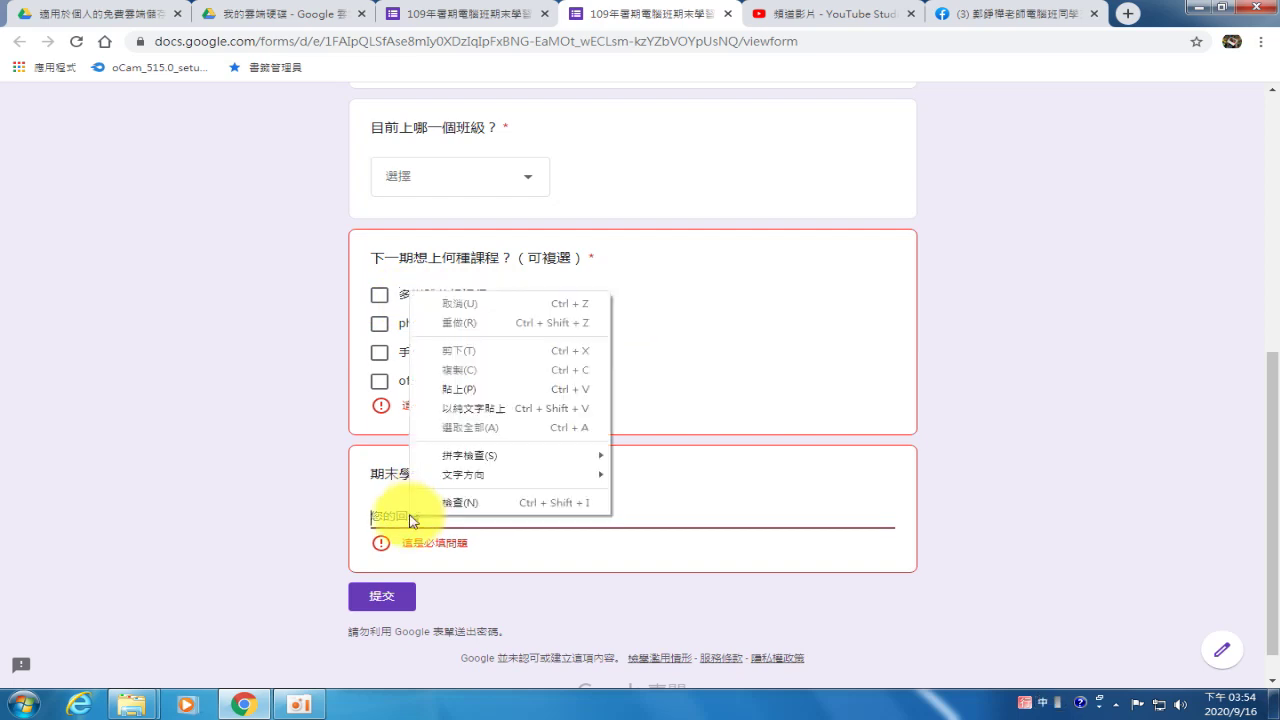
click(468, 389)
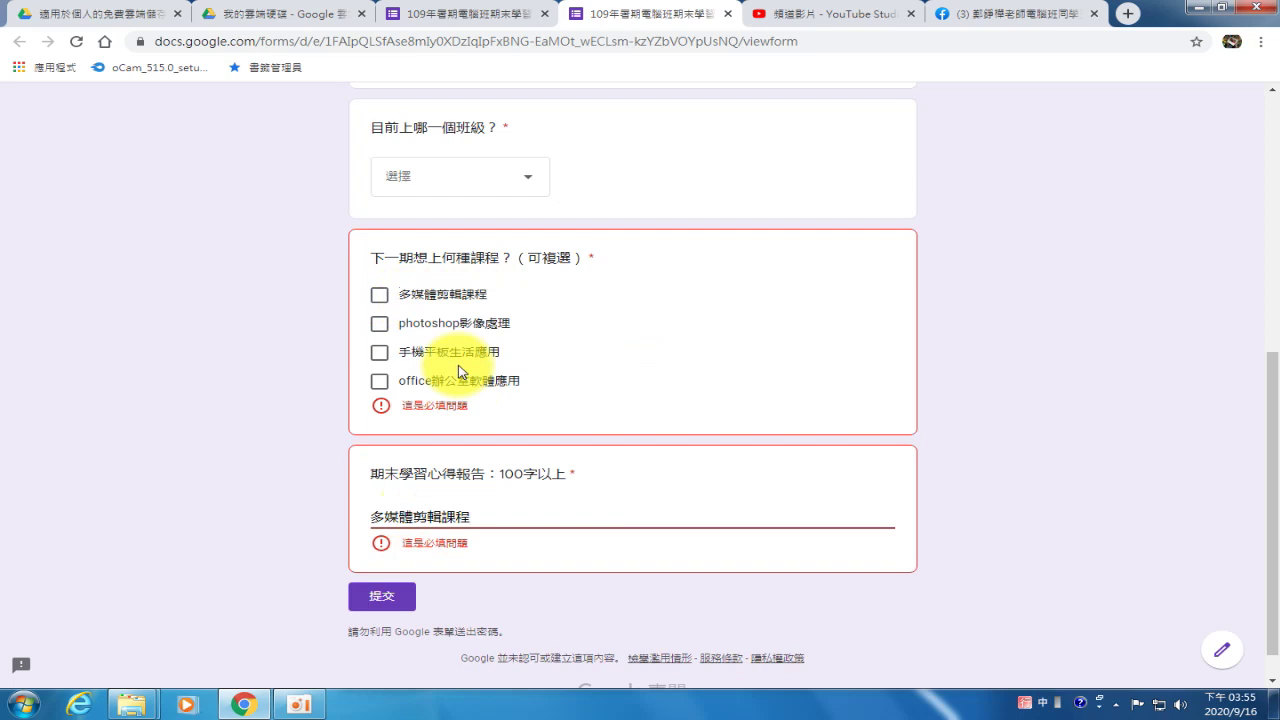
key(ctrl+v)
key(ctrl+v)
key(ctrl+v)
key(ctrl+v)
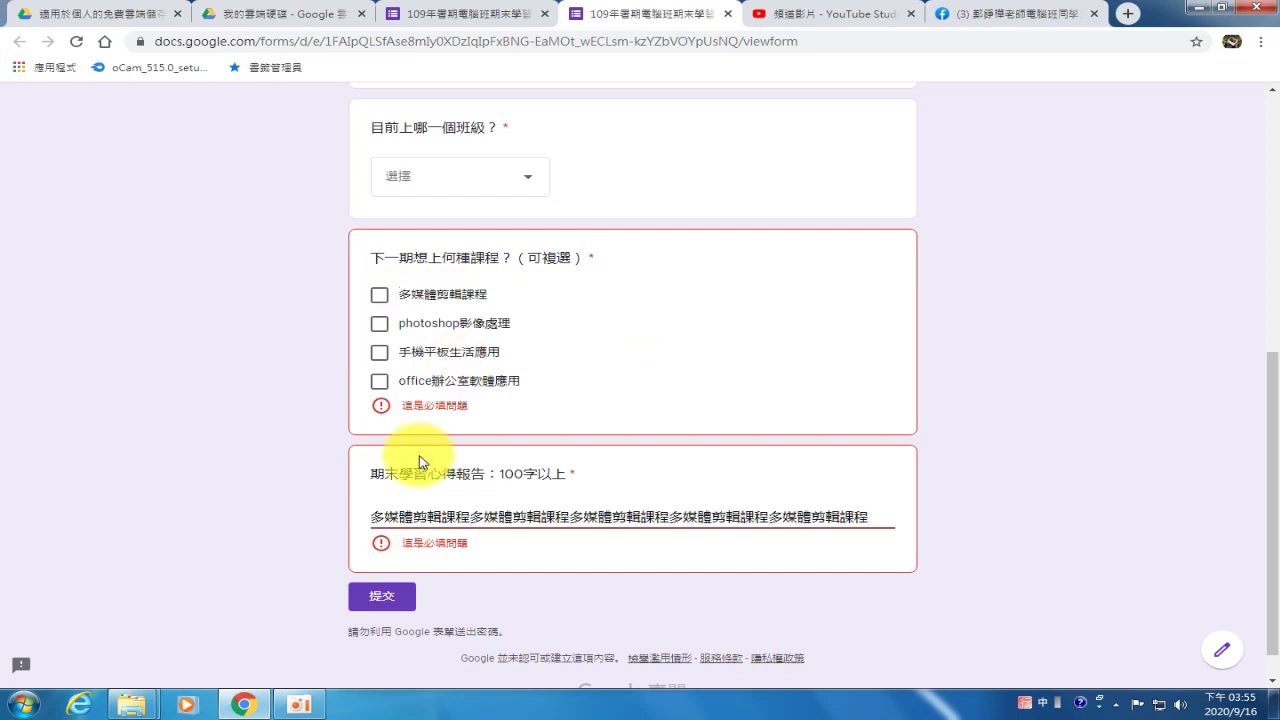
key(ctrl+v)
key(ctrl+v)
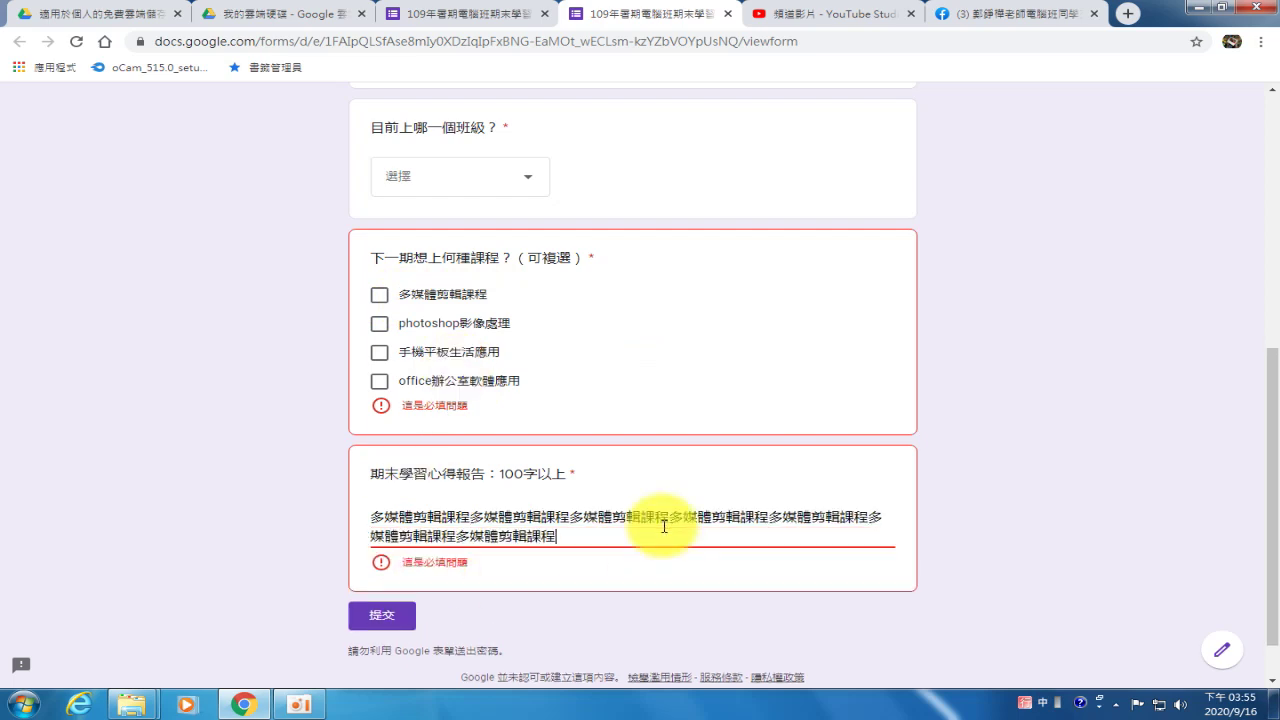
Paste "多媒體剪輯課程" eight more times into the 期末學習心得報告 answer to exceed the 100-character minimum
key(ctrl+v)
key(ctrl+v)
key(ctrl+v)
key(ctrl+v)
key(ctrl+v)
key(ctrl+v)
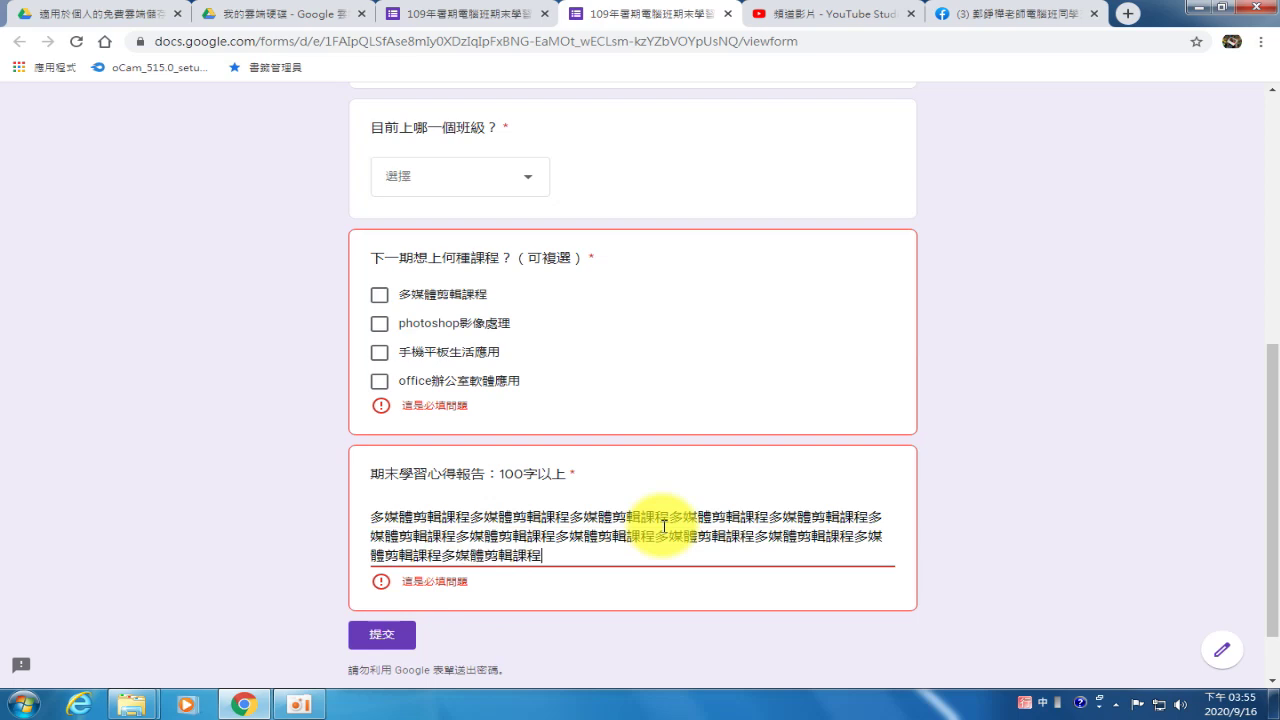
key(ctrl+v)
key(ctrl+v)
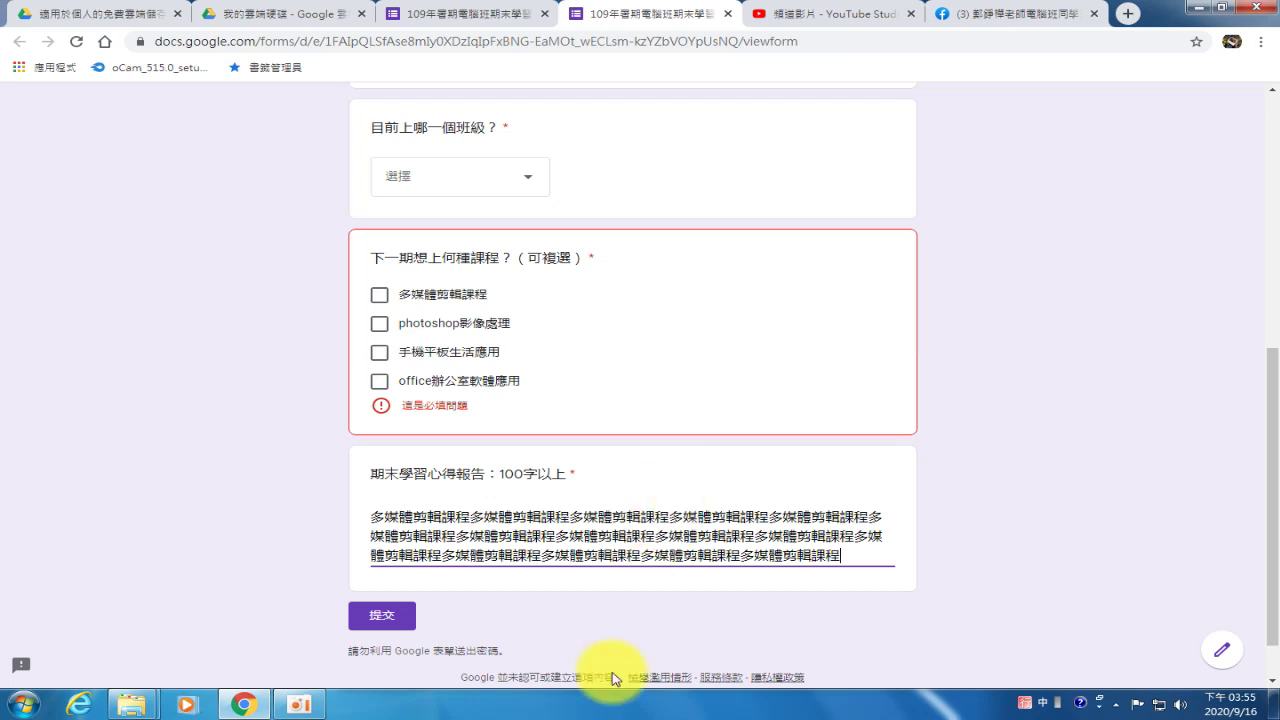
Return to the form editor and review the 期末學習心得報告 question's paragraph type (段落), required setting (必填) and length validation
mouse_move(295, 710)
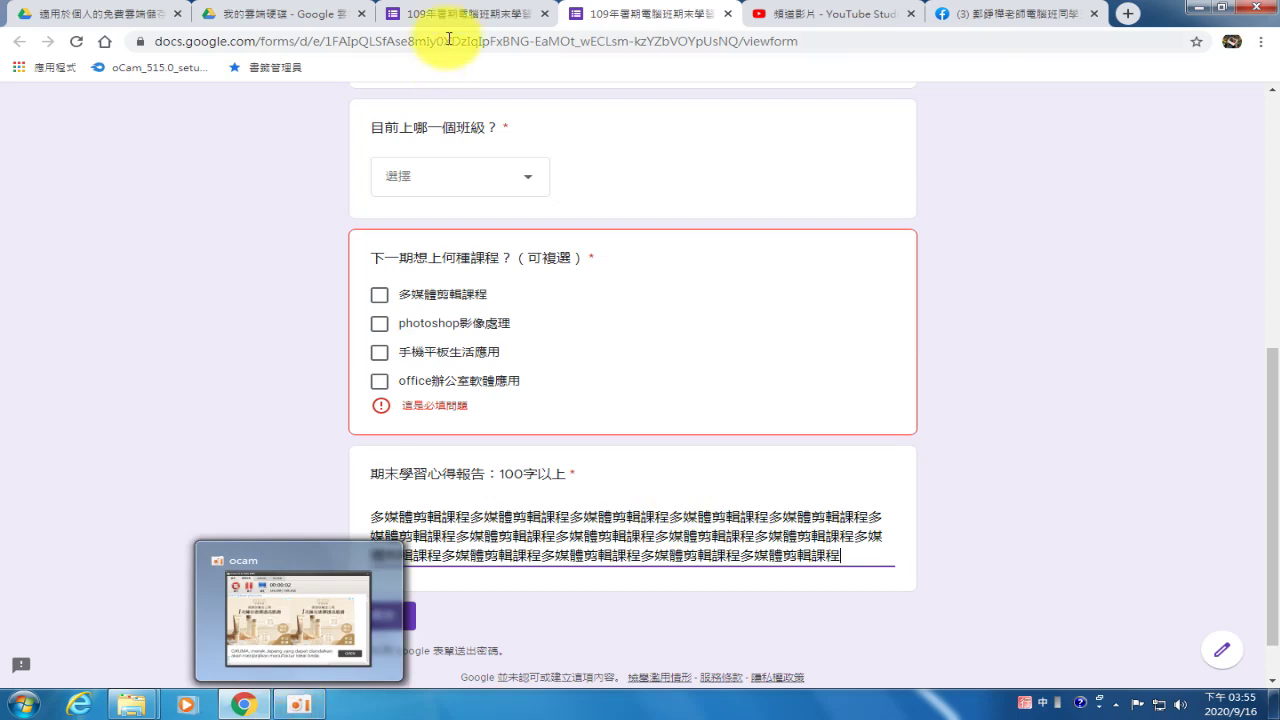
click(425, 14)
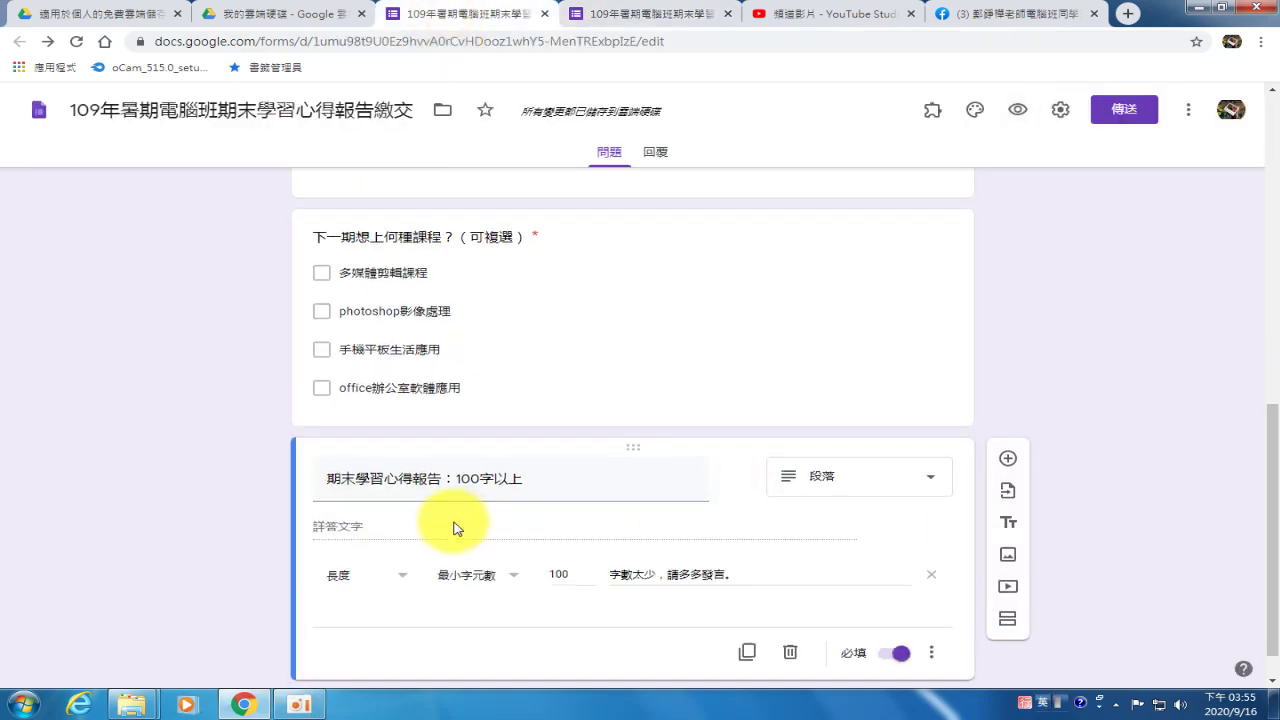
scroll(430, 500, down, 1)
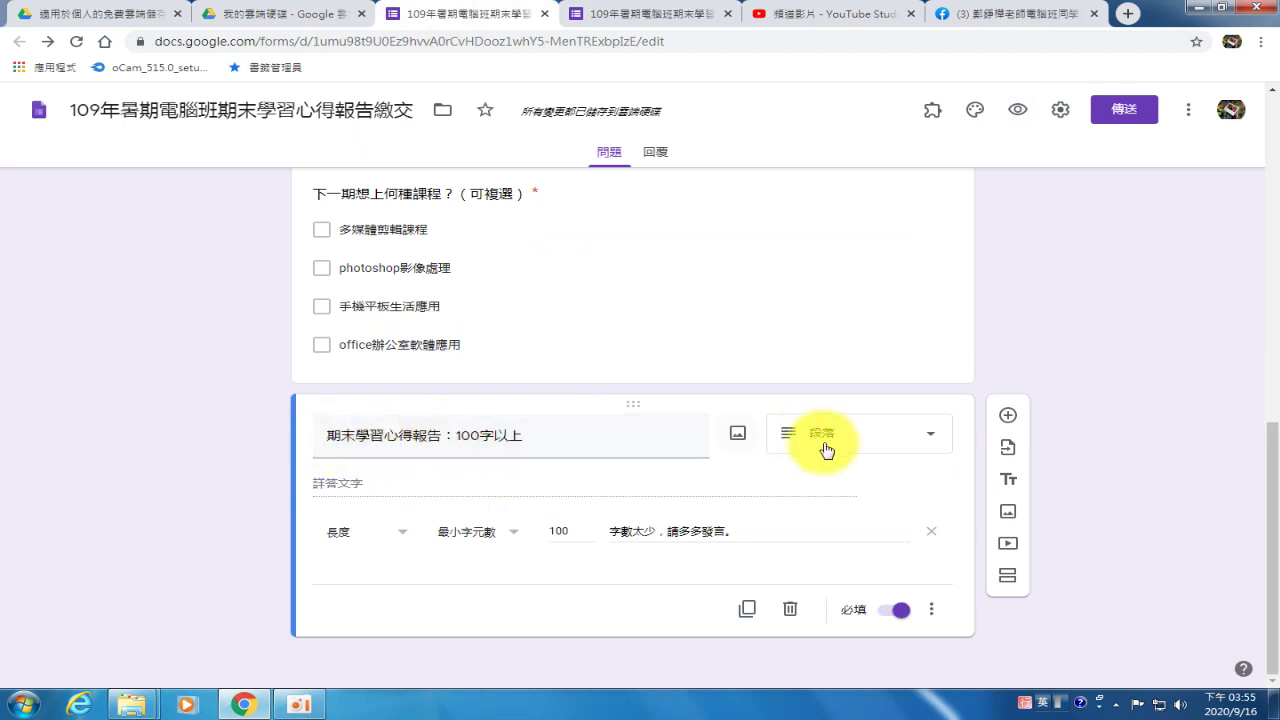
click(905, 612)
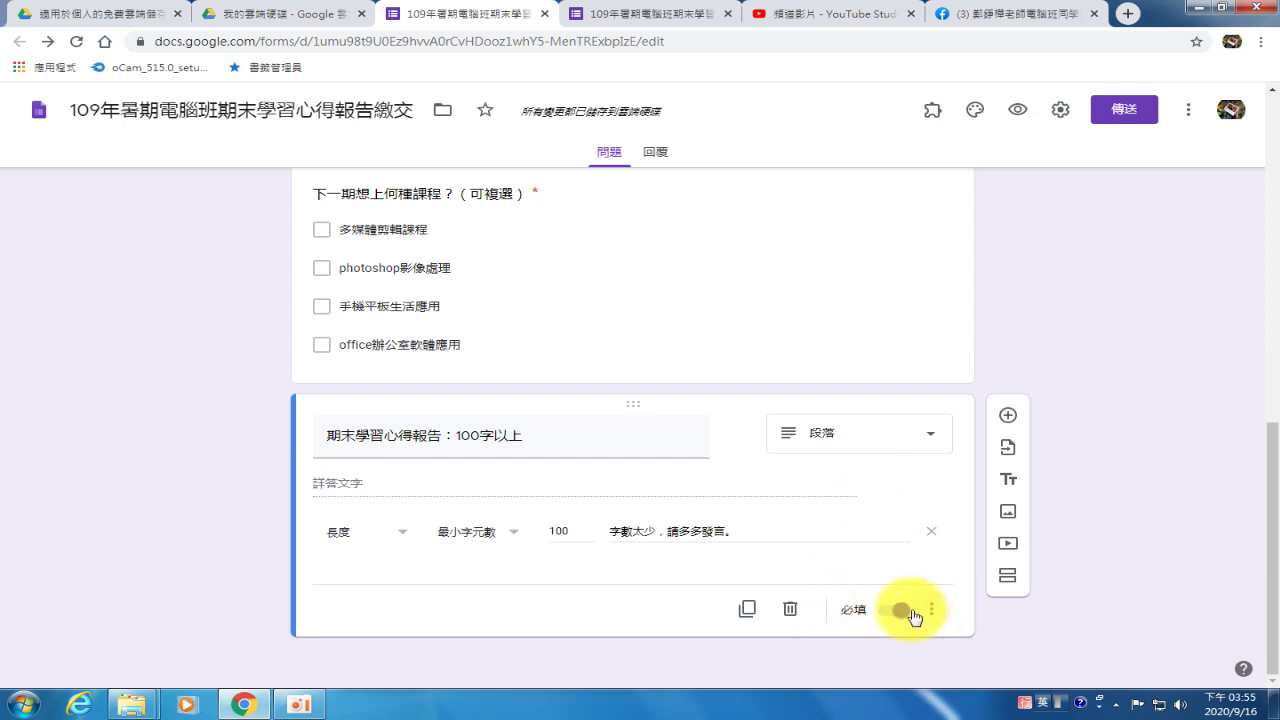
click(914, 619)
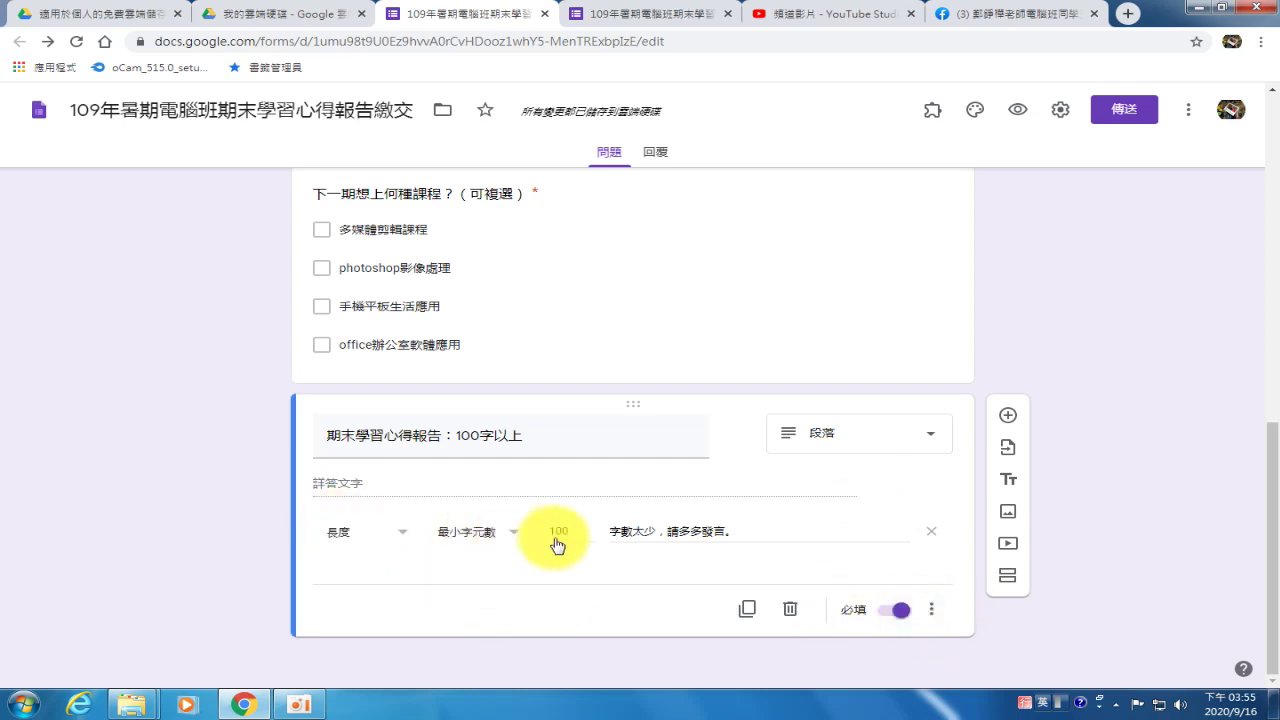